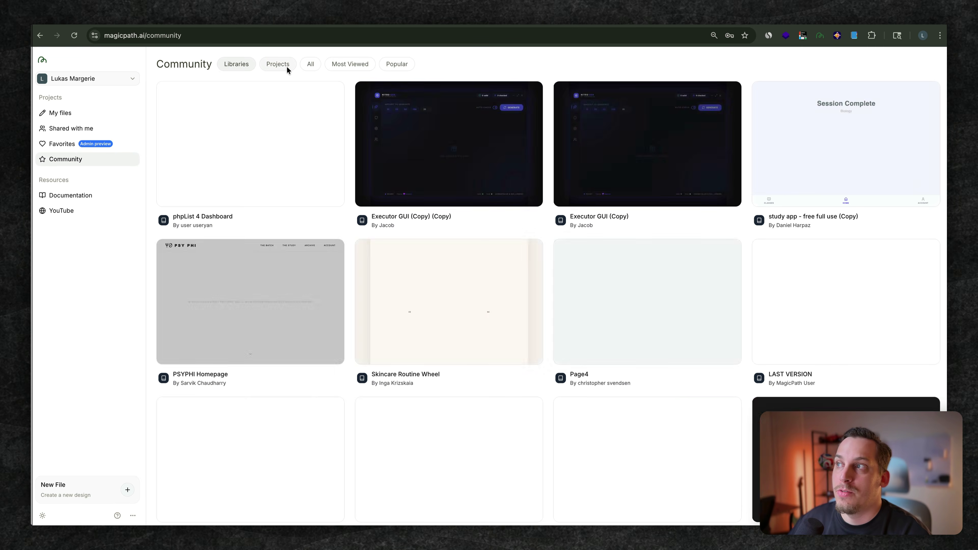
Browse the community designs under the Projects, Most Viewed and Popular filters.
{"action": "left_click", "coordinate": [292, 65]}
{"action": "left_click", "coordinate": [358, 66]}
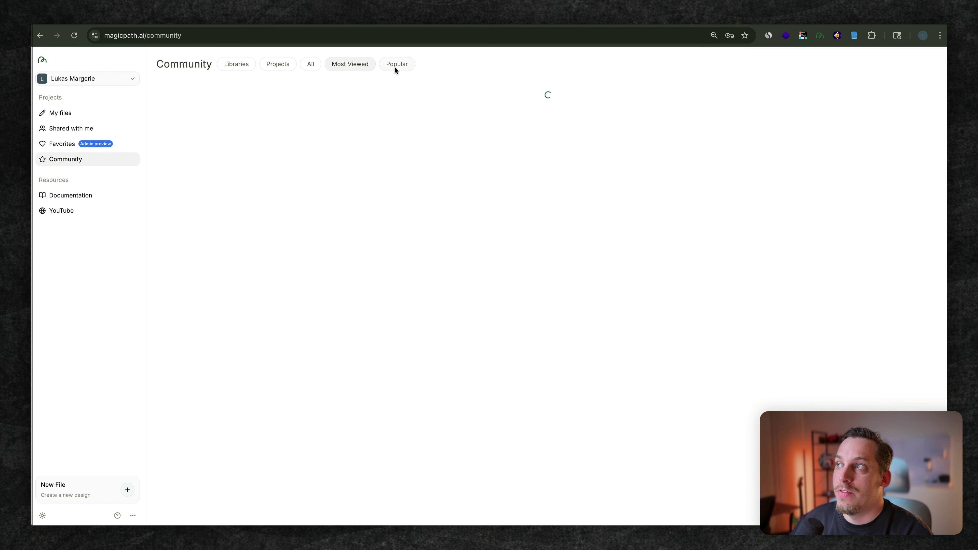
{"action": "left_click", "coordinate": [395, 66]}
{"action": "left_click", "coordinate": [96, 159]}
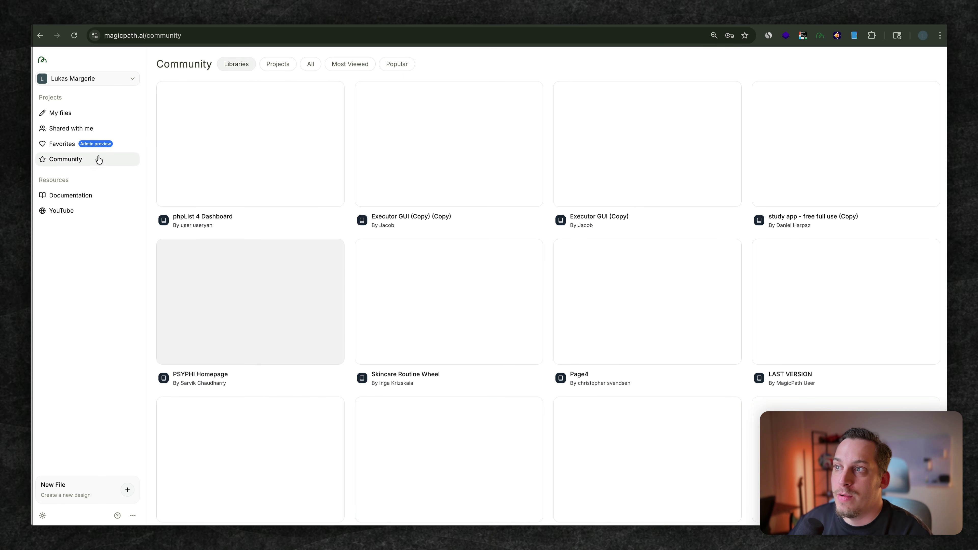
Go to the personal files overview and create a new design file.
{"action": "left_click", "coordinate": [60, 113]}
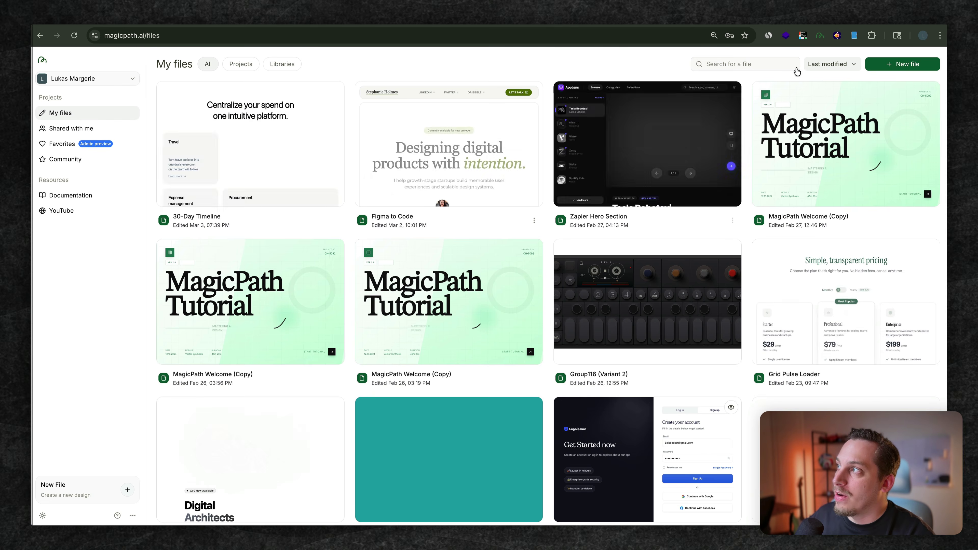
{"action": "left_click", "coordinate": [887, 66]}
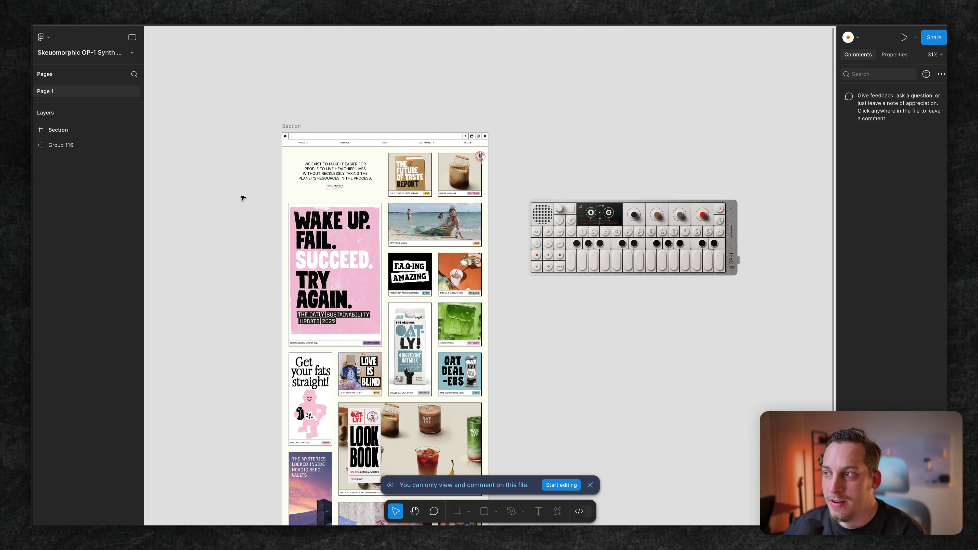
In Figma, copy the link to the Section frame and paste it onto the new MagicPath project's canvas.
{"action": "left_click", "coordinate": [294, 130]}
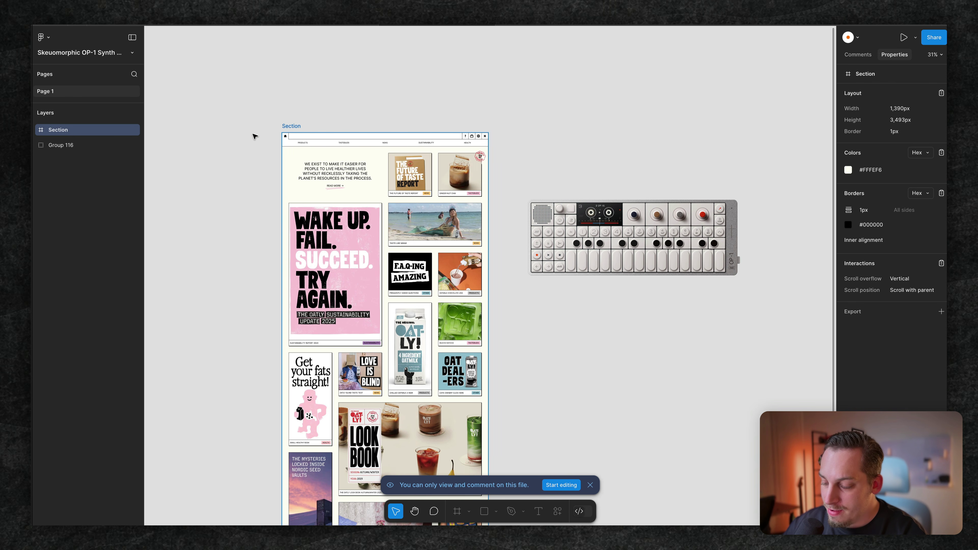
{"action": "key", "text": "super+l"}
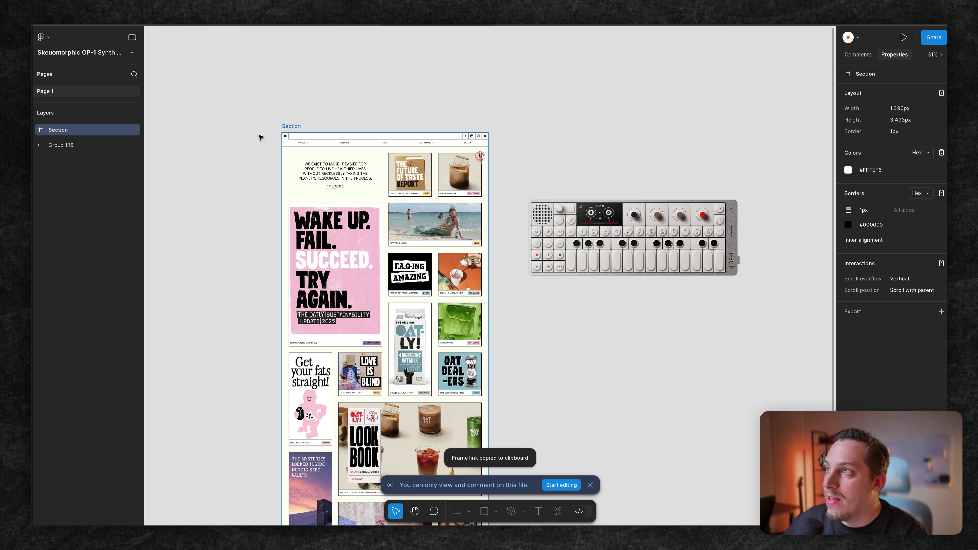
{"action": "right_click", "coordinate": [287, 131]}
{"action": "mouse_move", "coordinate": [323, 148]}
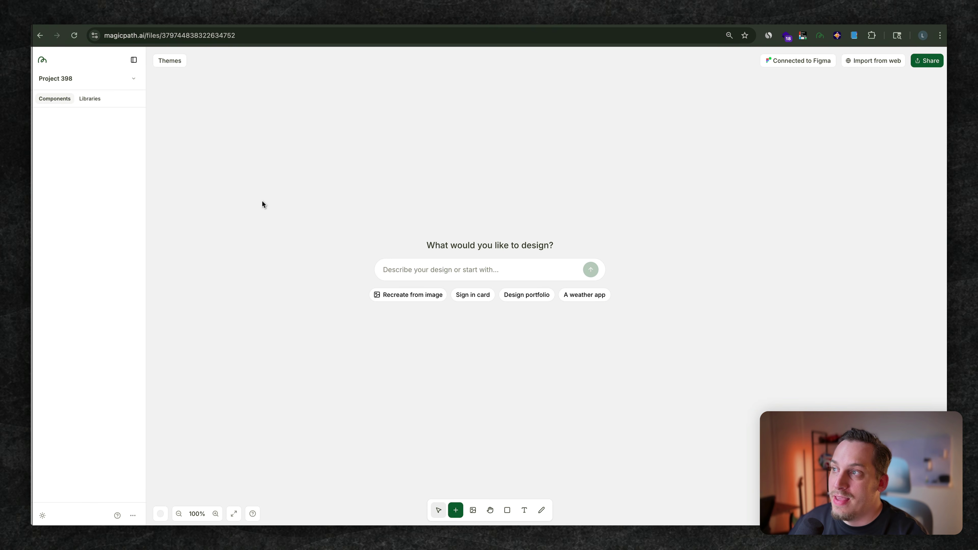
{"action": "key", "text": "super+v"}
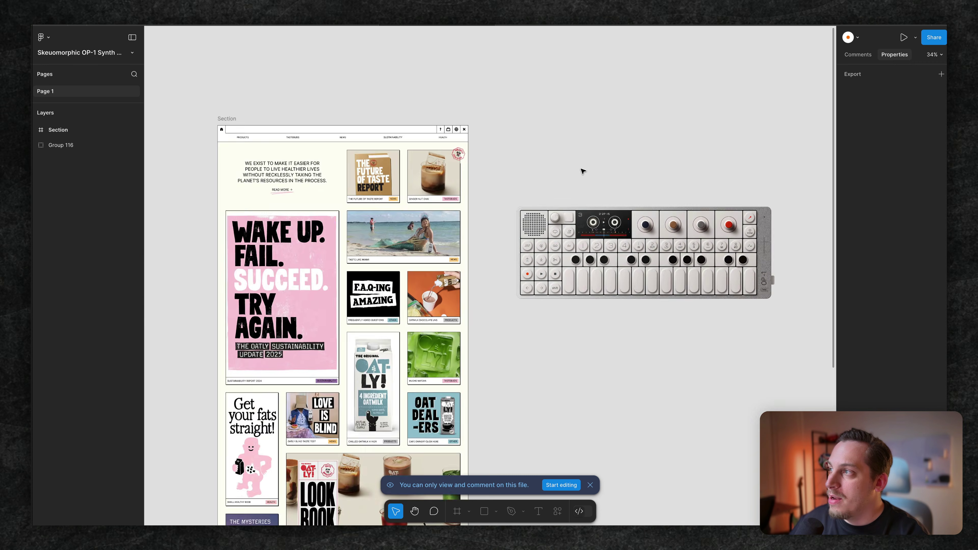
In Figma, inspect the OP-1 synth group's nested layers, including a speaker-grille dot and a round button ellipse.
{"action": "scroll", "coordinate": [583, 171], "scroll_direction": "up", "scroll_amount": 8}
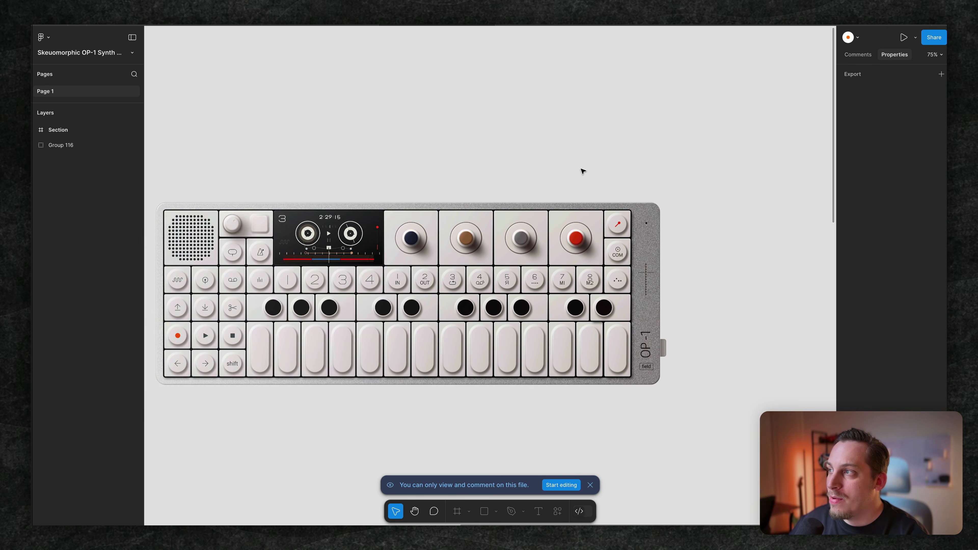
{"action": "left_click", "coordinate": [398, 186]}
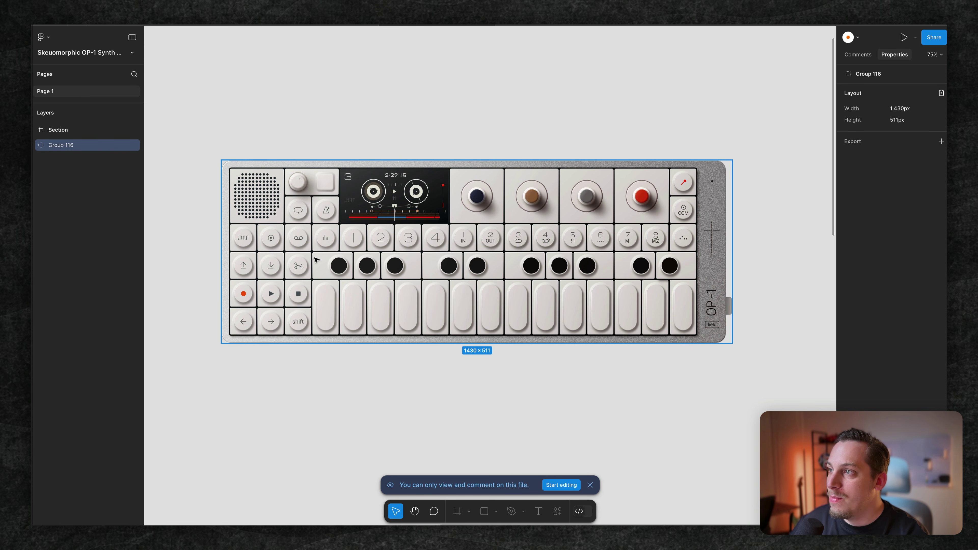
{"action": "scroll", "coordinate": [251, 225], "scroll_direction": "up", "scroll_amount": 5}
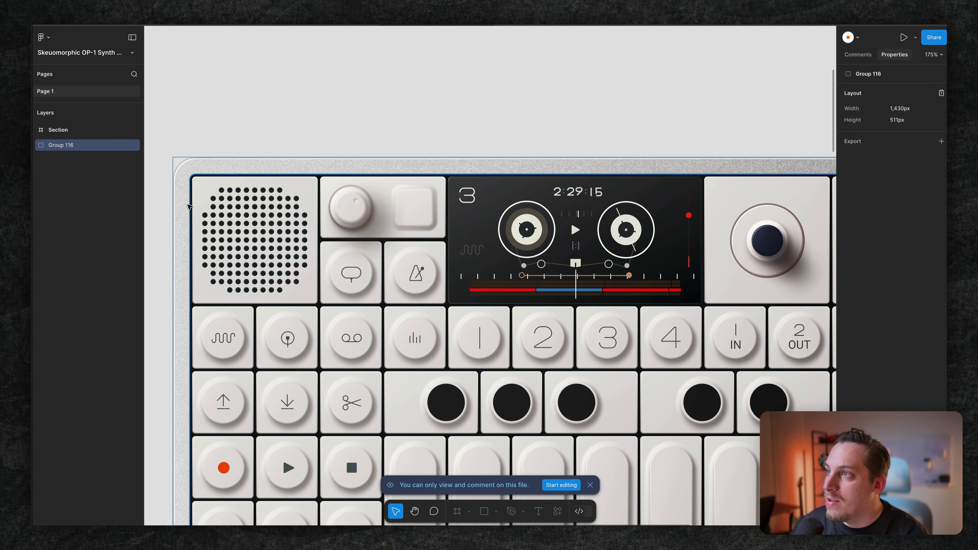
{"action": "double_click", "coordinate": [238, 224]}
{"action": "left_click", "coordinate": [239, 251]}
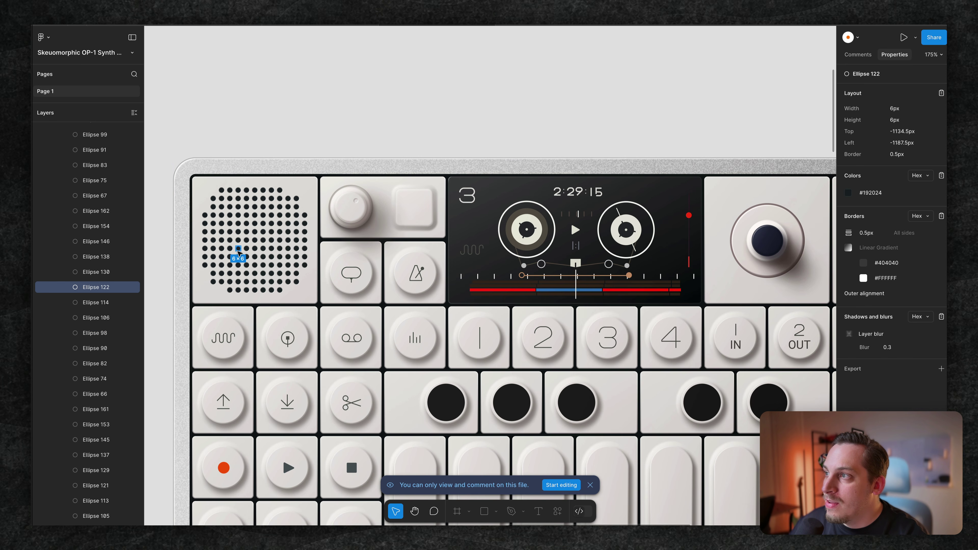
{"action": "left_click", "coordinate": [332, 270]}
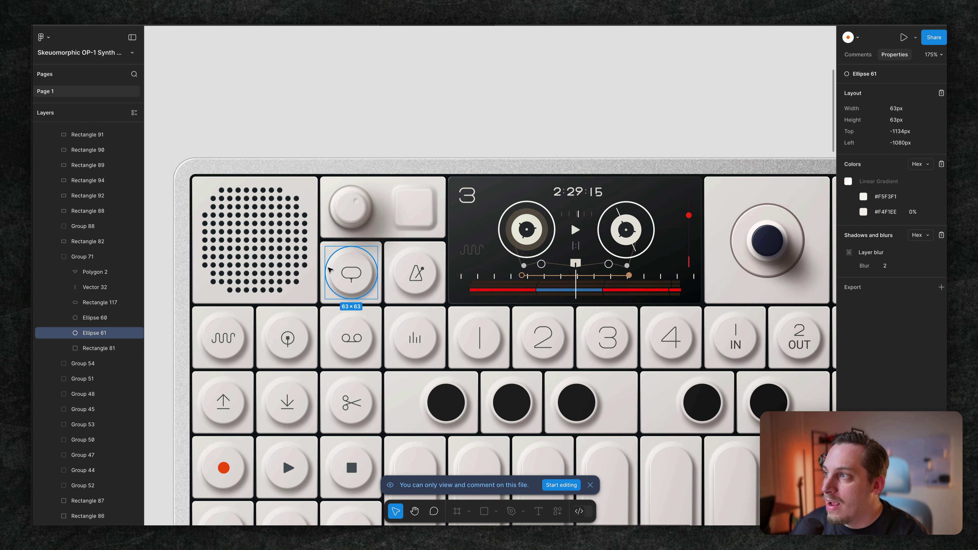
Copy the link to the whole synth Group 116 in Figma and paste it onto the MagicPath canvas.
{"action": "left_click", "coordinate": [202, 164]}
{"action": "scroll", "coordinate": [185, 177], "scroll_direction": "down", "scroll_amount": 5}
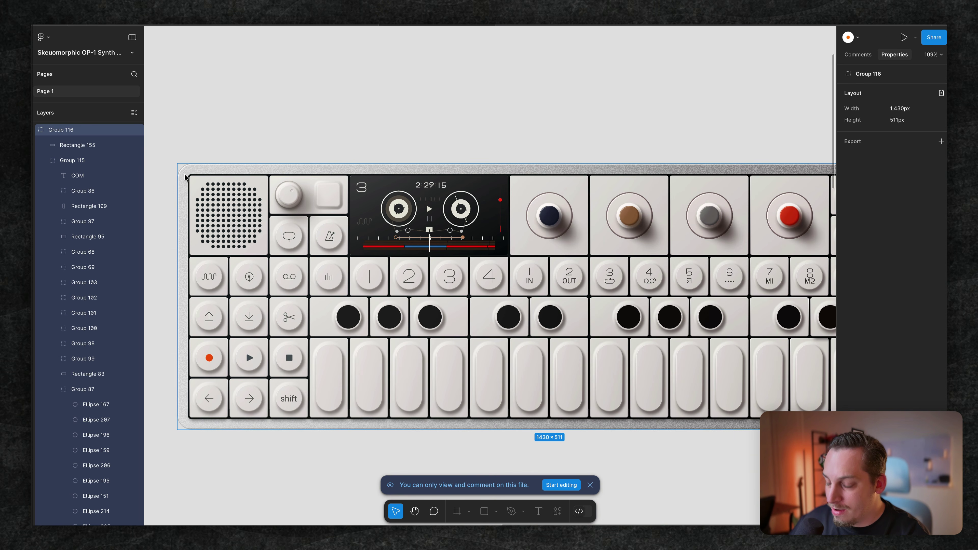
{"action": "key", "text": "ctrl+l"}
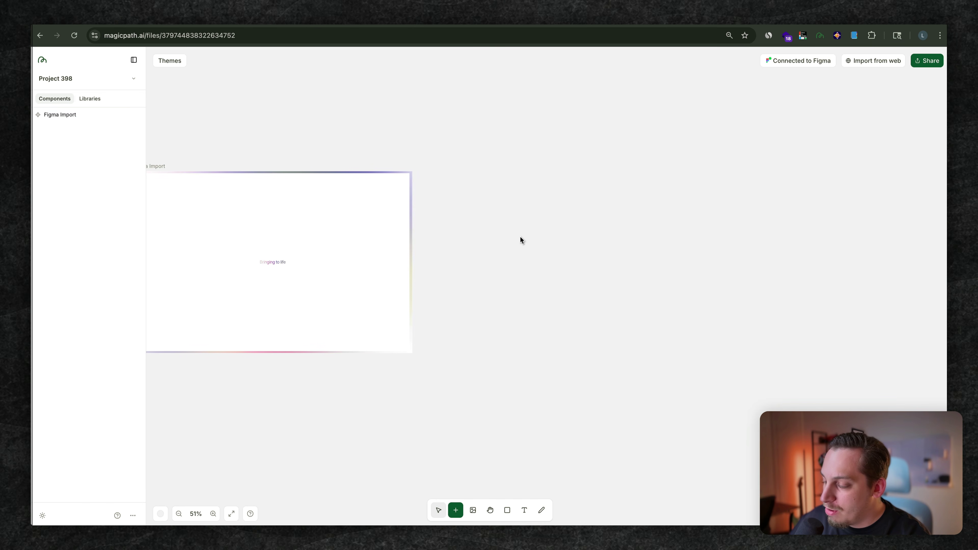
{"action": "key", "text": "ctrl+v"}
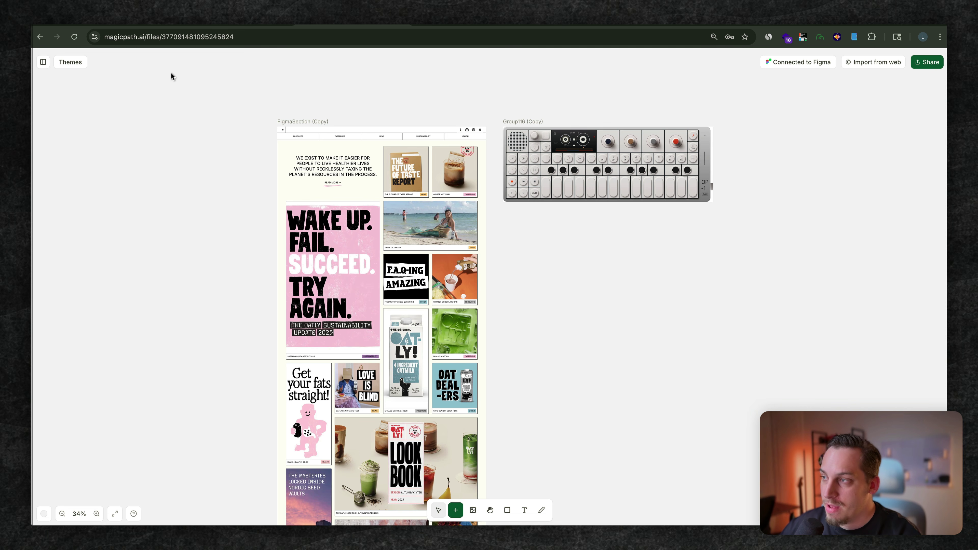
Reposition the FigmaSection (Copy) design on the canvas and widen its frame slightly.
{"action": "left_click", "coordinate": [308, 147]}
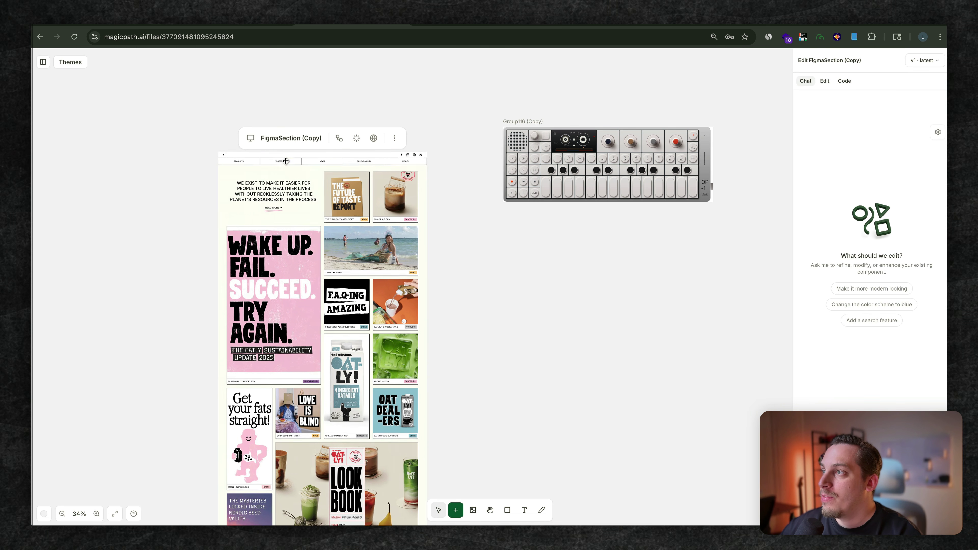
{"action": "mouse_move", "coordinate": [467, 179]}
{"action": "left_mouse_down"}
{"action": "mouse_move", "coordinate": [383, 185]}
{"action": "mouse_move", "coordinate": [345, 195]}
{"action": "mouse_move", "coordinate": [464, 187]}
{"action": "mouse_move", "coordinate": [315, 209]}
{"action": "mouse_move", "coordinate": [470, 197]}
{"action": "left_mouse_up"}
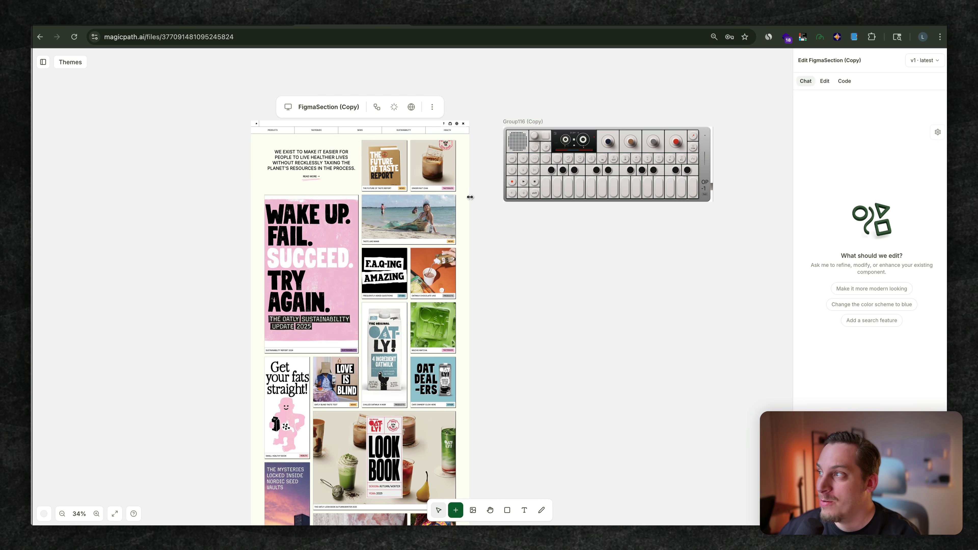
{"action": "key", "text": "Escape"}
Examine the imported OP-1 synth component beside the website section up close.
{"action": "scroll", "coordinate": [563, 124], "scroll_direction": "up", "scroll_amount": 3}
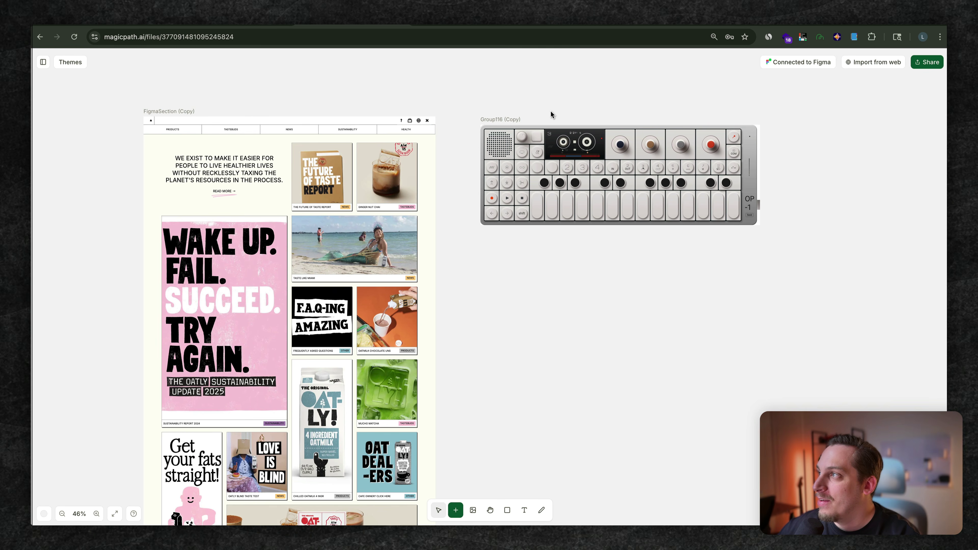
{"action": "scroll", "coordinate": [555, 110], "scroll_direction": "up", "scroll_amount": 3}
{"action": "scroll", "coordinate": [556, 108], "scroll_direction": "up", "scroll_amount": 3}
{"action": "scroll", "coordinate": [556, 107], "scroll_direction": "right", "scroll_amount": 3}
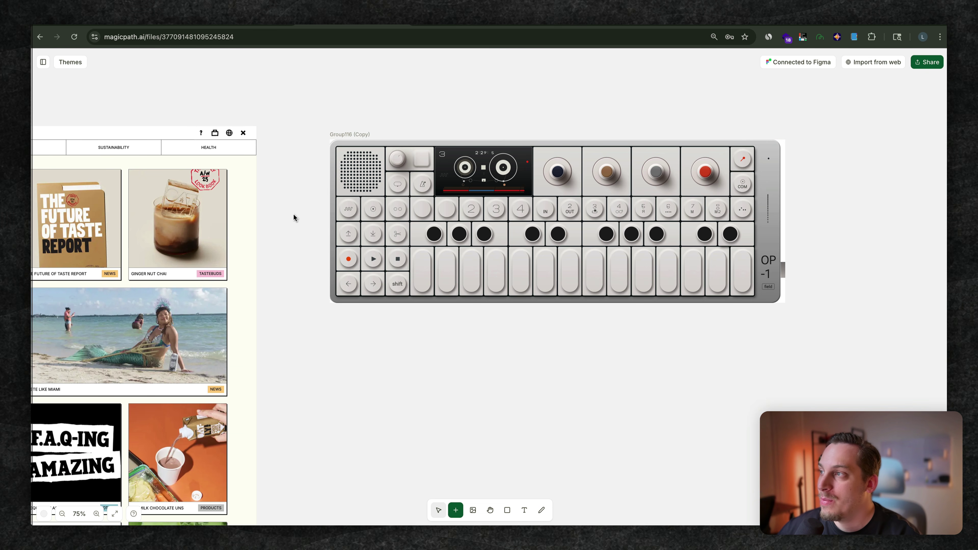
{"action": "scroll", "coordinate": [294, 214], "scroll_direction": "down", "scroll_amount": 3}
{"action": "scroll", "coordinate": [294, 215], "scroll_direction": "left", "scroll_amount": 5}
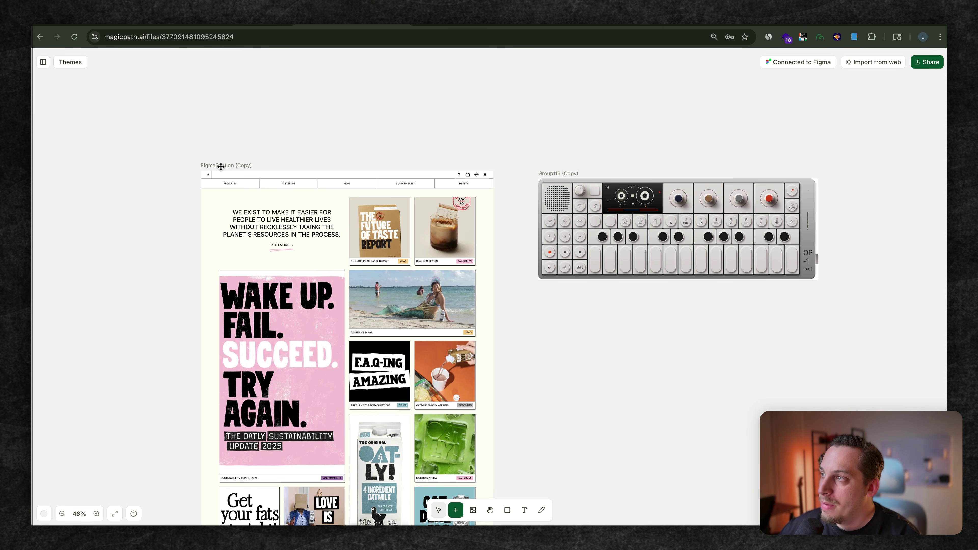
Start a flow from FigmaSection (Copy) and describe its new connected component as "blog detail page".
{"action": "left_click", "coordinate": [215, 186]}
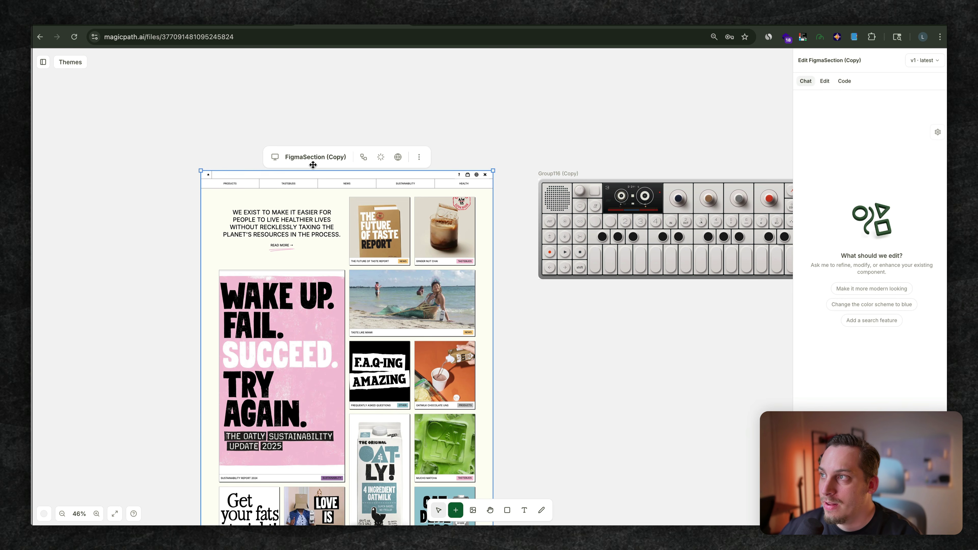
{"action": "left_click", "coordinate": [367, 159]}
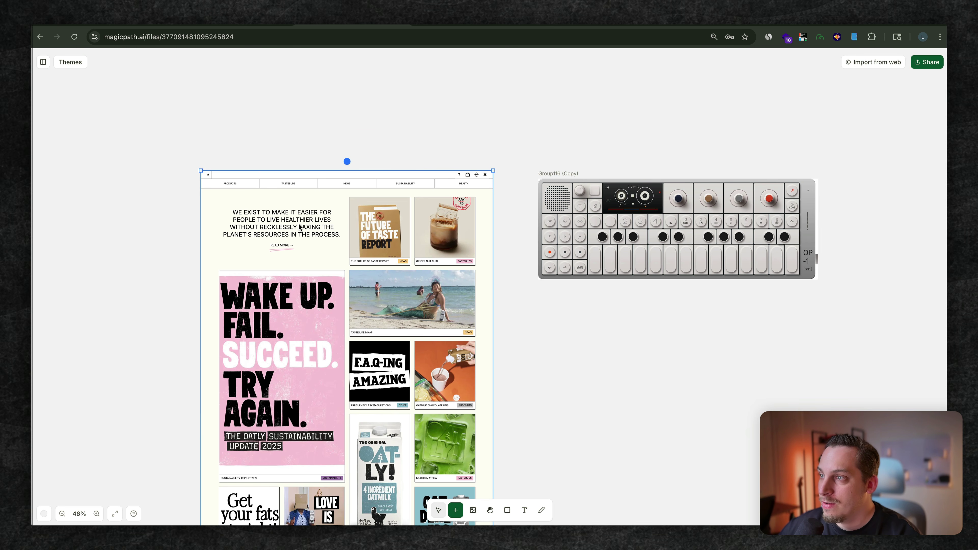
{"action": "scroll", "coordinate": [236, 389], "scroll_direction": "down", "scroll_amount": 8}
{"action": "scroll", "coordinate": [236, 389], "scroll_direction": "left", "scroll_amount": 3}
{"action": "left_click", "coordinate": [241, 388]}
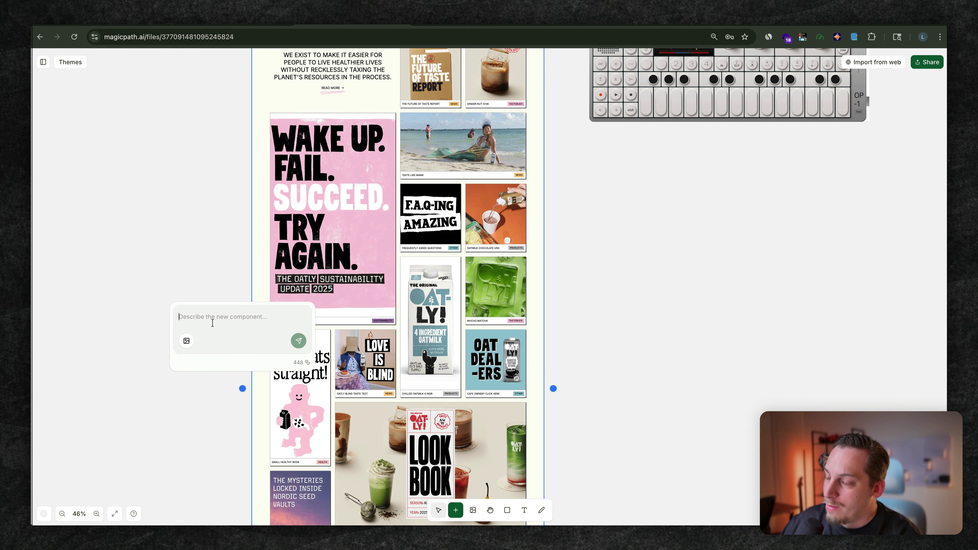
{"action": "type", "text": "blog detail page"}
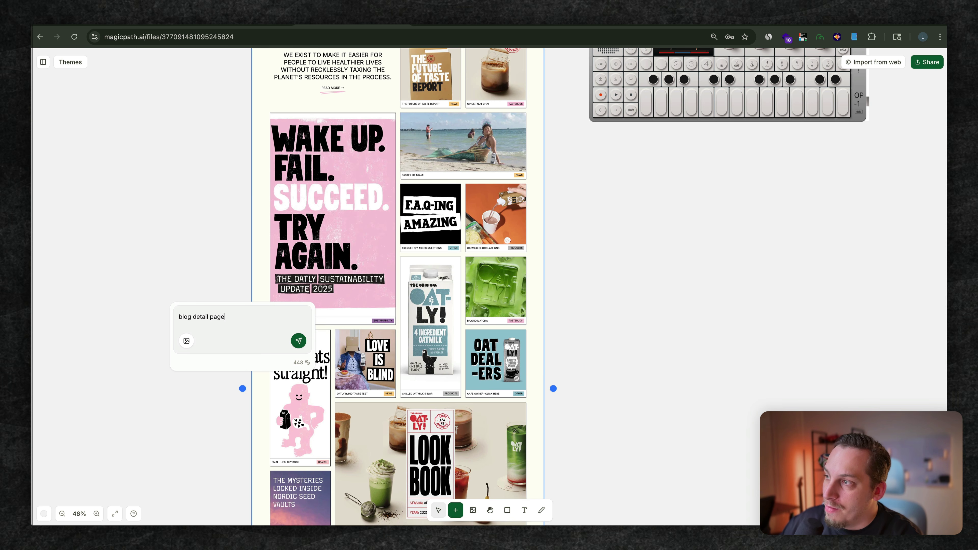
{"action": "scroll", "coordinate": [223, 155], "scroll_direction": "up", "scroll_amount": 4}
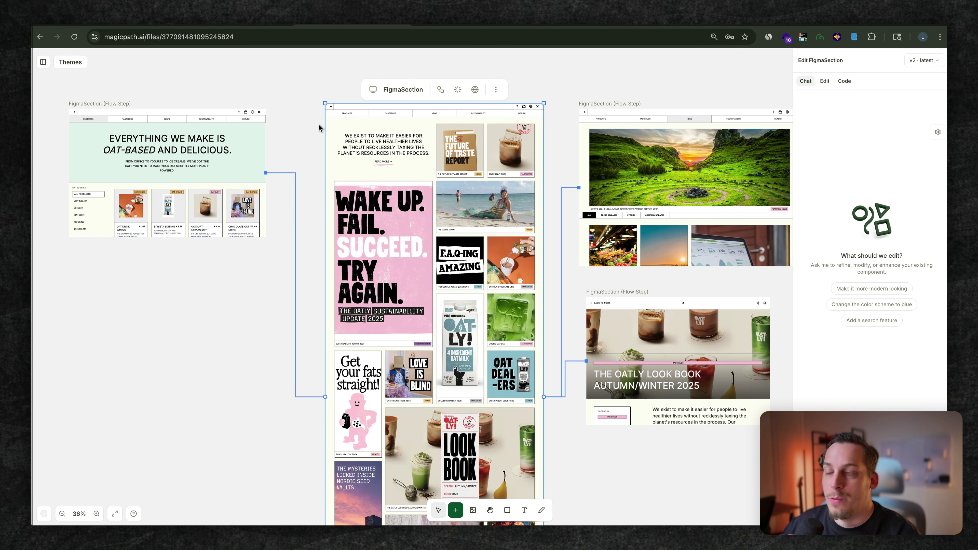
Look through the content of the three flow-step pages: products, Oatly Look Book article and news.
{"action": "left_click", "coordinate": [226, 148]}
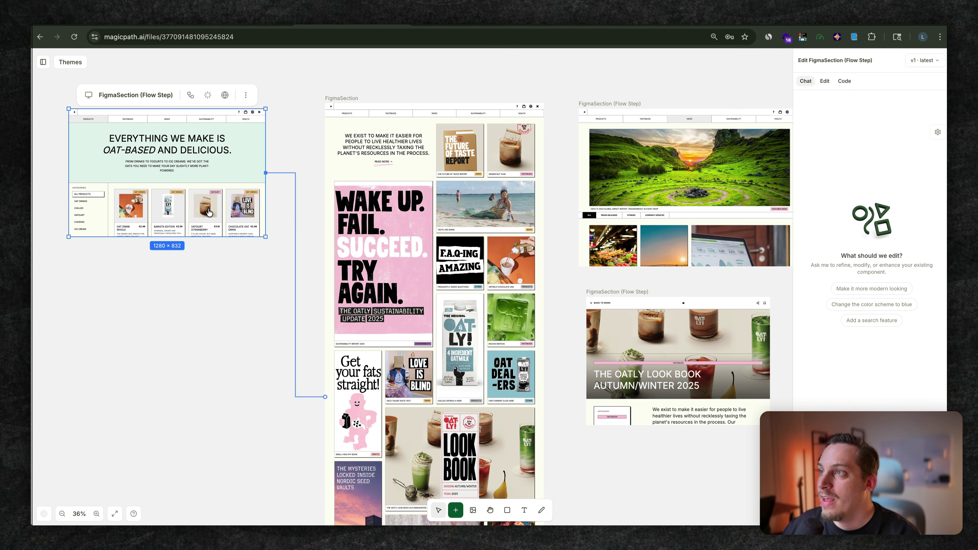
{"action": "scroll", "coordinate": [208, 211], "scroll_direction": "down", "scroll_amount": 5}
{"action": "scroll", "coordinate": [203, 191], "scroll_direction": "up", "scroll_amount": 6}
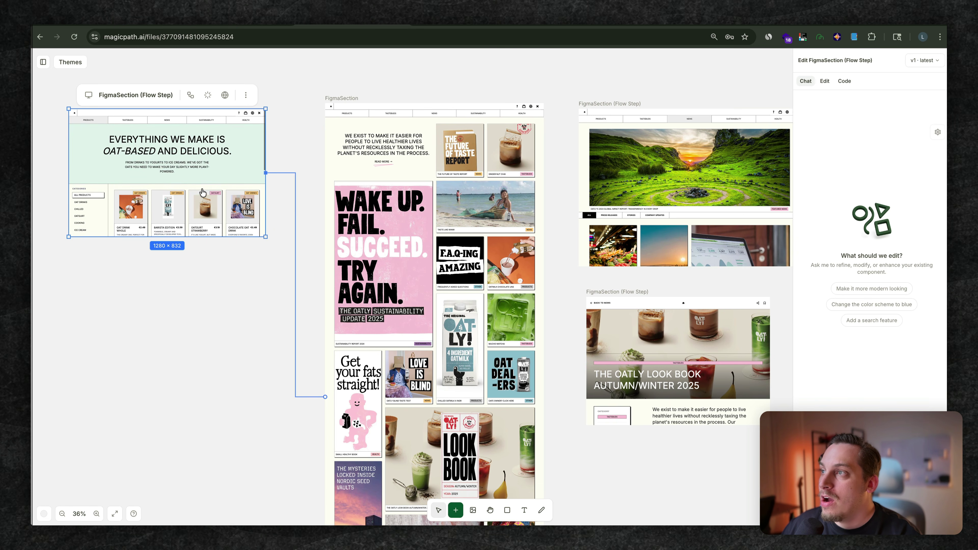
{"action": "left_click", "coordinate": [639, 362]}
{"action": "scroll", "coordinate": [650, 385], "scroll_direction": "down", "scroll_amount": 1}
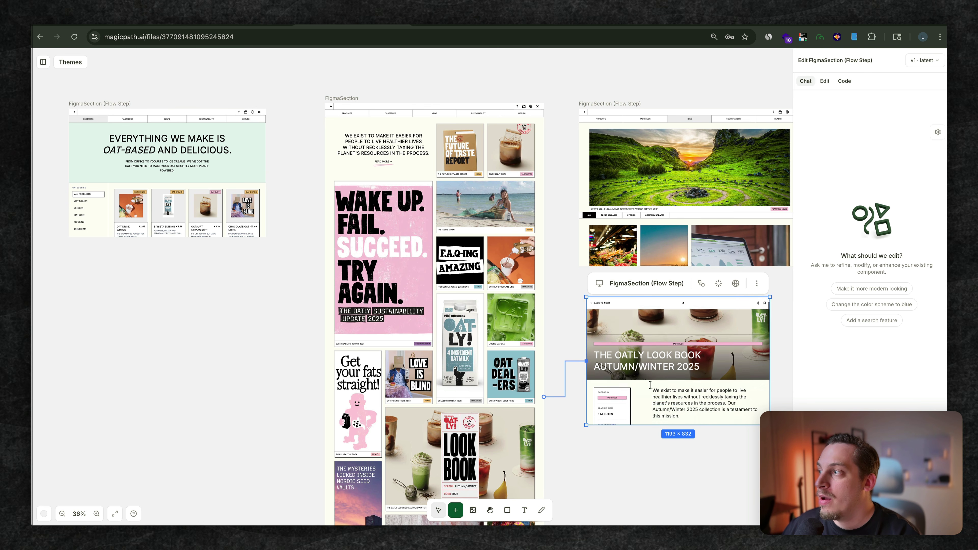
{"action": "scroll", "coordinate": [650, 384], "scroll_direction": "down", "scroll_amount": 10}
{"action": "scroll", "coordinate": [650, 385], "scroll_direction": "up", "scroll_amount": 11}
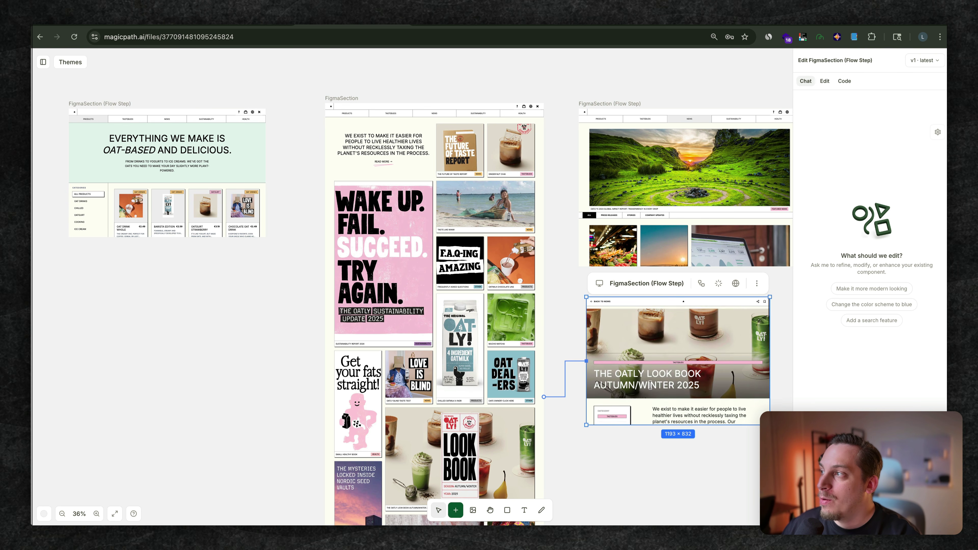
{"action": "left_click", "coordinate": [678, 254]}
{"action": "scroll", "coordinate": [678, 264], "scroll_direction": "down", "scroll_amount": 5}
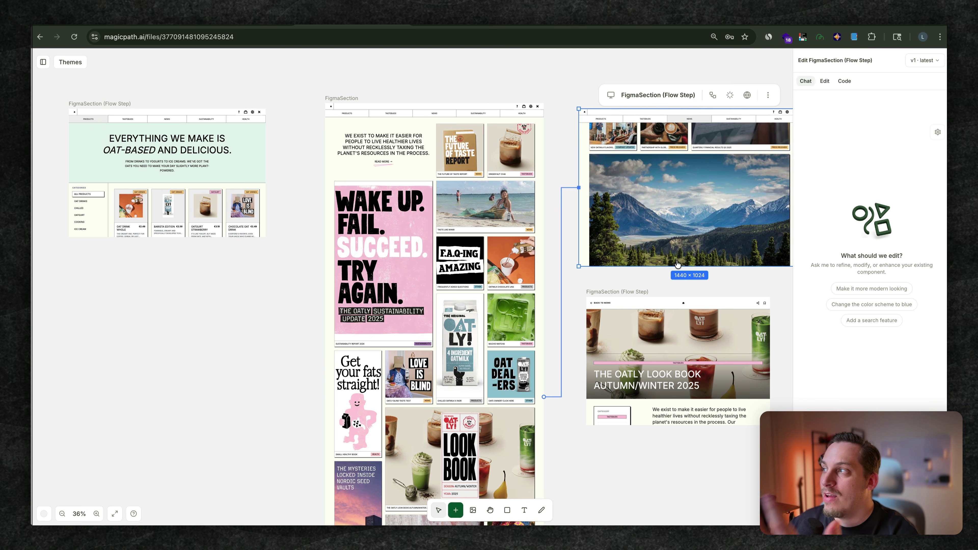
{"action": "scroll", "coordinate": [678, 264], "scroll_direction": "down", "scroll_amount": 5}
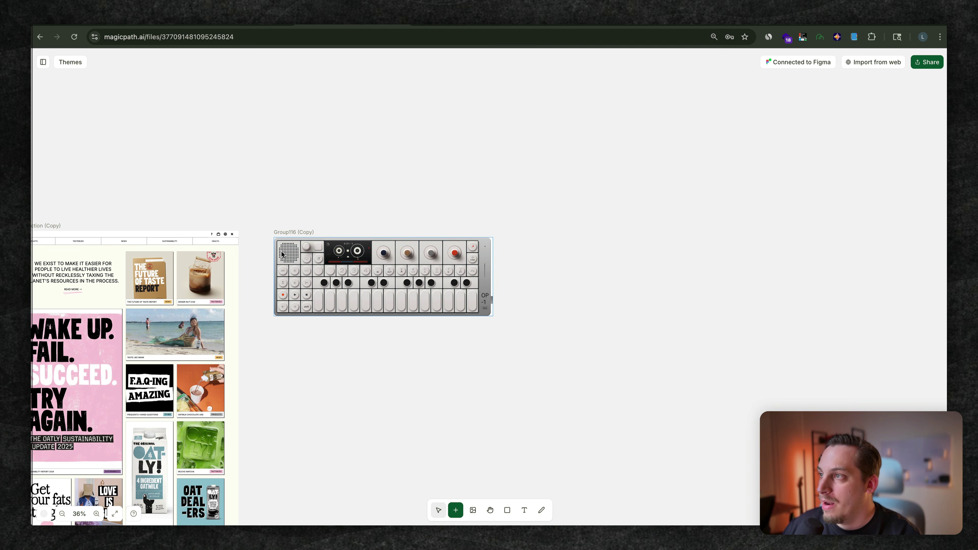
Select the Group116 (Copy) synth component and open variant creation for it.
{"action": "left_click", "coordinate": [289, 240]}
{"action": "scroll", "coordinate": [262, 253], "scroll_direction": "up", "scroll_amount": 5}
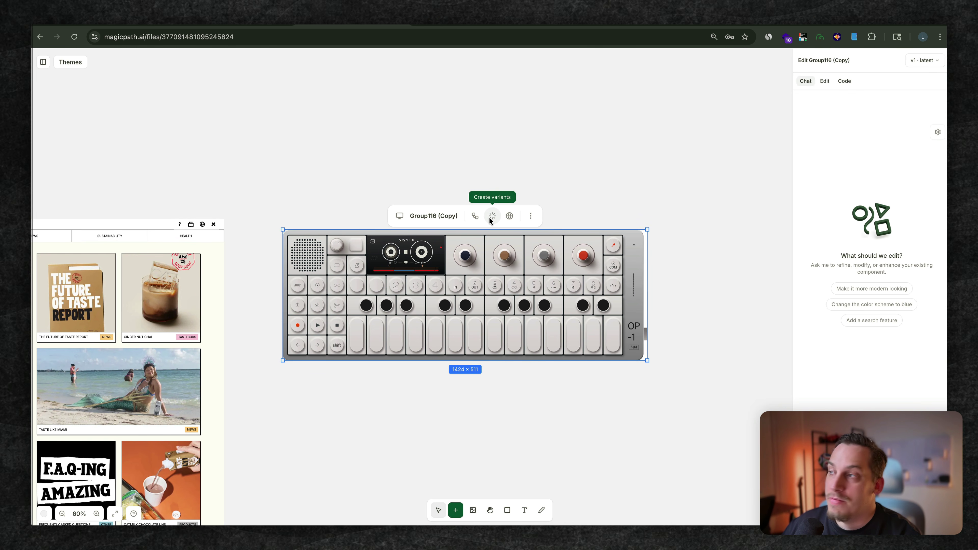
{"action": "left_click", "coordinate": [492, 217]}
{"action": "left_click", "coordinate": [552, 124]}
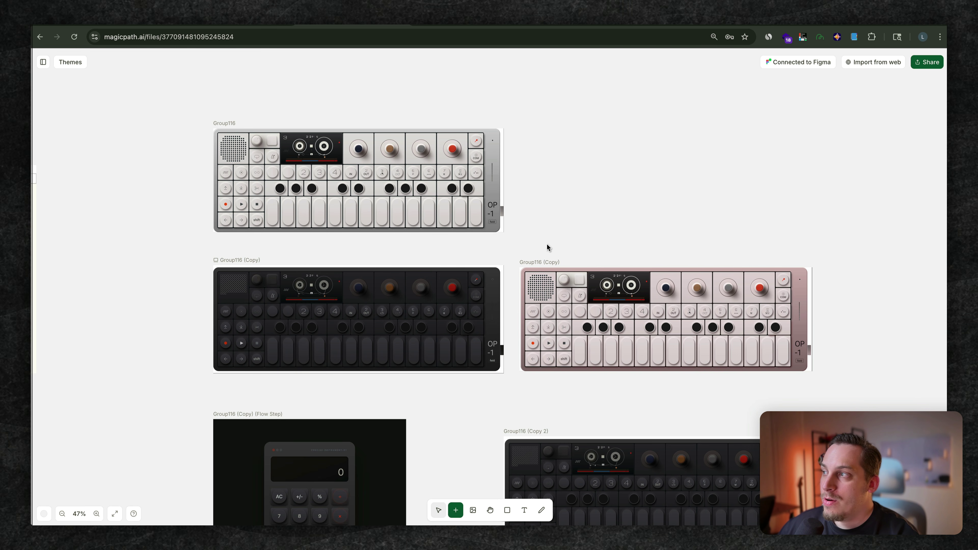
Look over the dark and pink synth variants, the calculator flow step and Group116 (Copy 2).
{"action": "scroll", "coordinate": [381, 203], "scroll_direction": "down", "scroll_amount": 4}
{"action": "scroll", "coordinate": [380, 203], "scroll_direction": "right", "scroll_amount": 2}
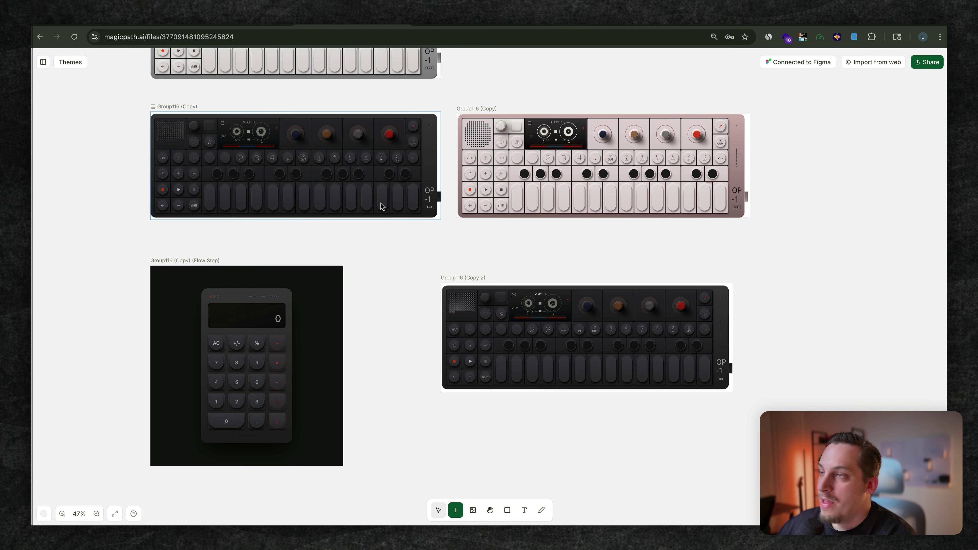
{"action": "left_click", "coordinate": [380, 203]}
{"action": "left_click", "coordinate": [502, 371]}
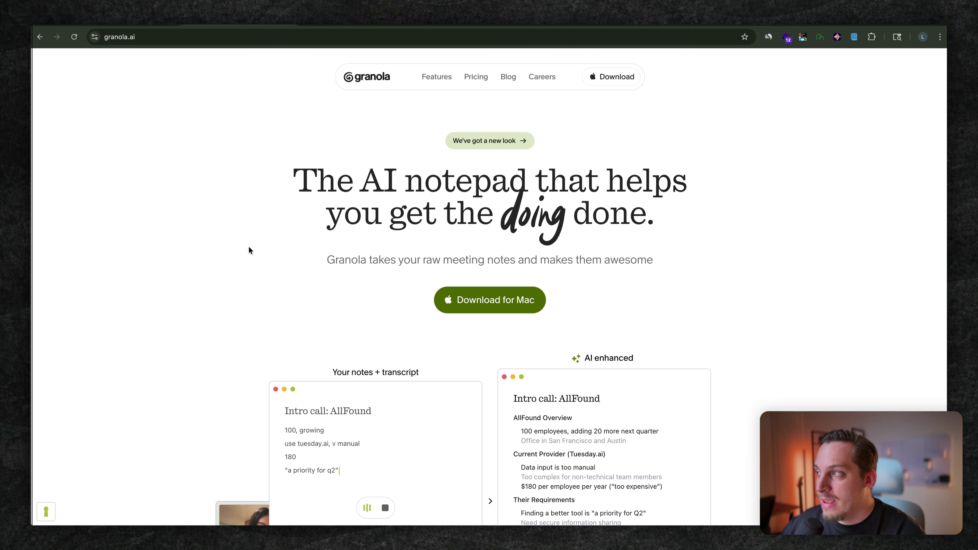
Capture the Granola homepage hero with the Web Capture extension and paste it onto the MagicPath canvas.
{"action": "left_click", "coordinate": [820, 37]}
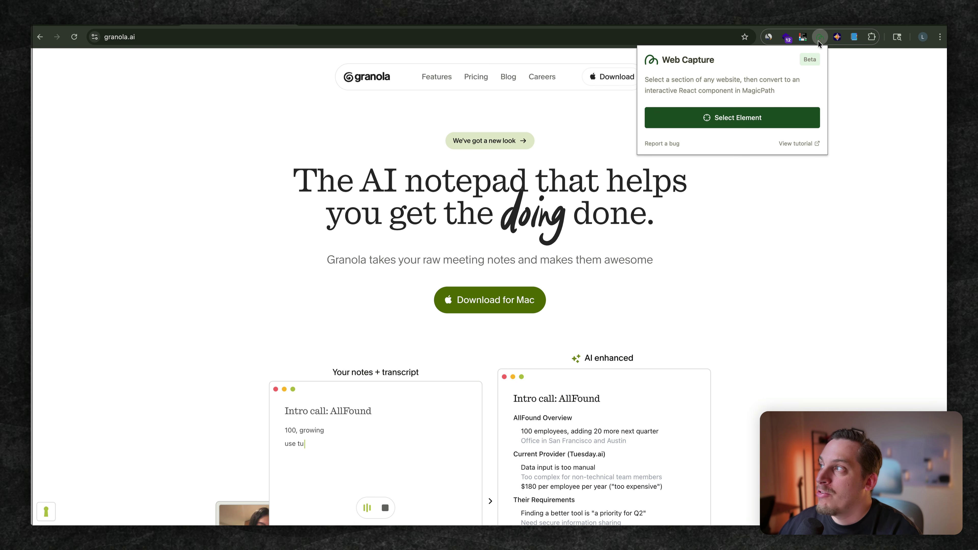
{"action": "left_click", "coordinate": [743, 118]}
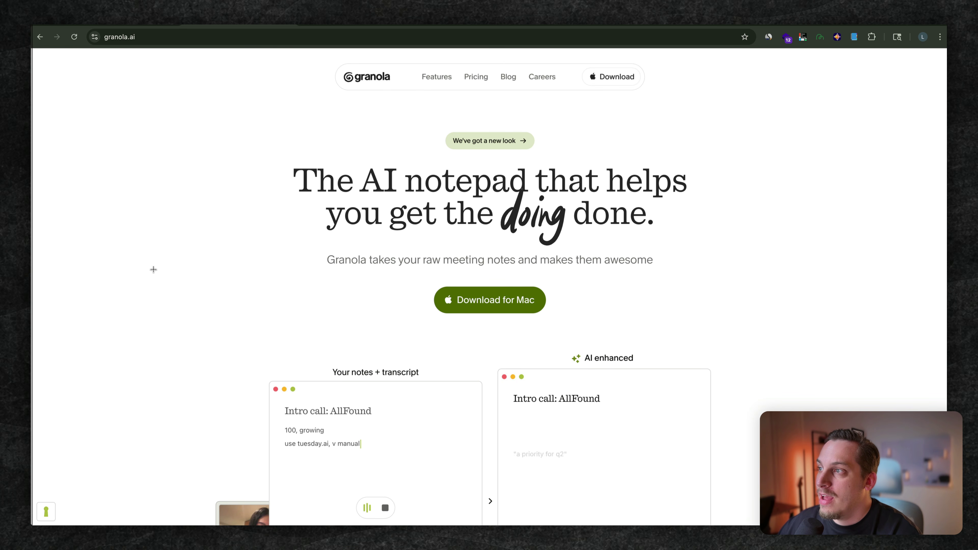
{"action": "left_click", "coordinate": [203, 308]}
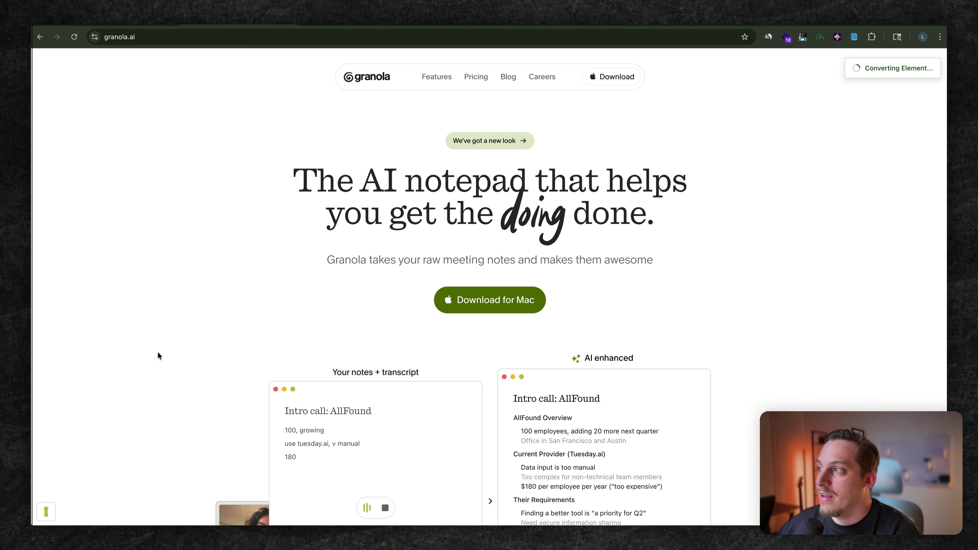
{"action": "left_click", "coordinate": [693, 118]}
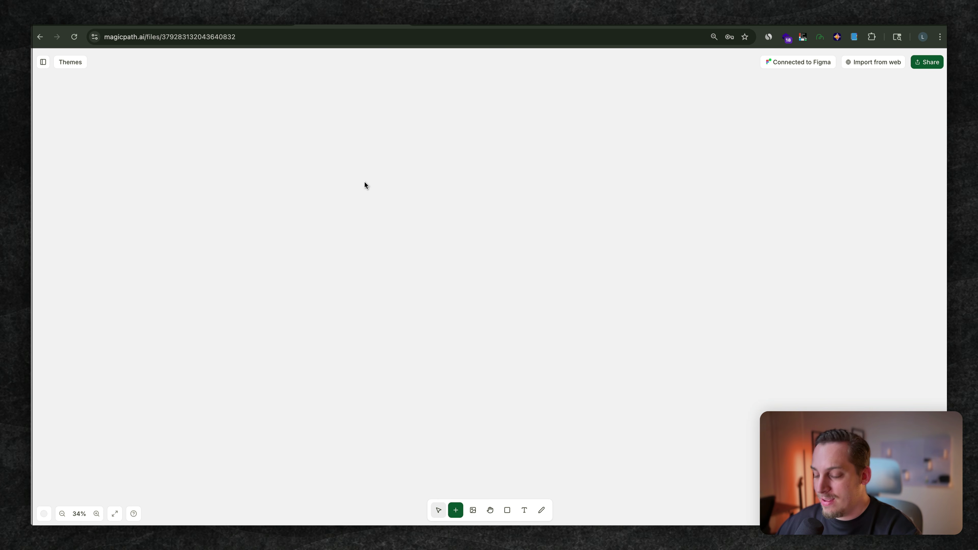
{"action": "key", "text": "super+v"}
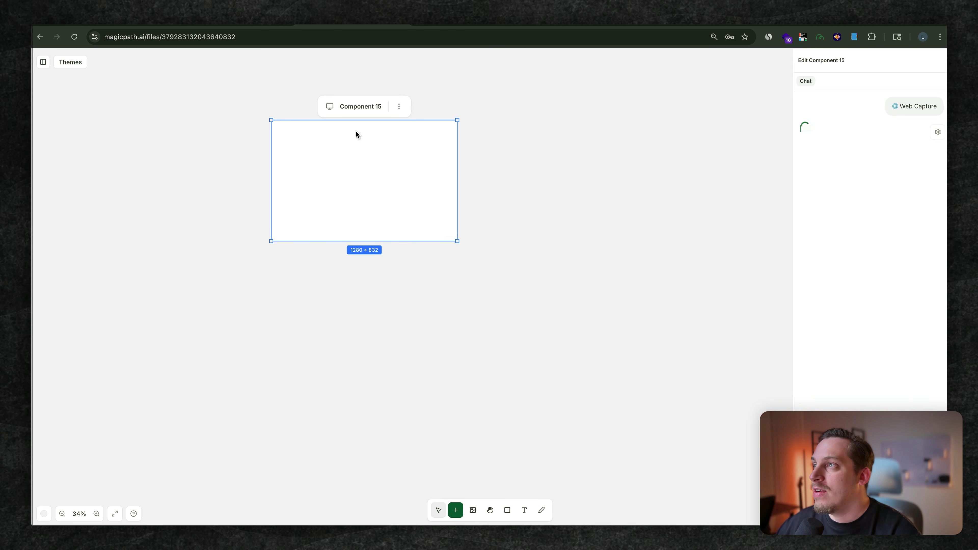
Inspect the imported Granola Hero Section, checking its content and the handwritten word "doing" in the headline.
{"action": "scroll", "coordinate": [366, 245], "scroll_direction": "down", "scroll_amount": 5}
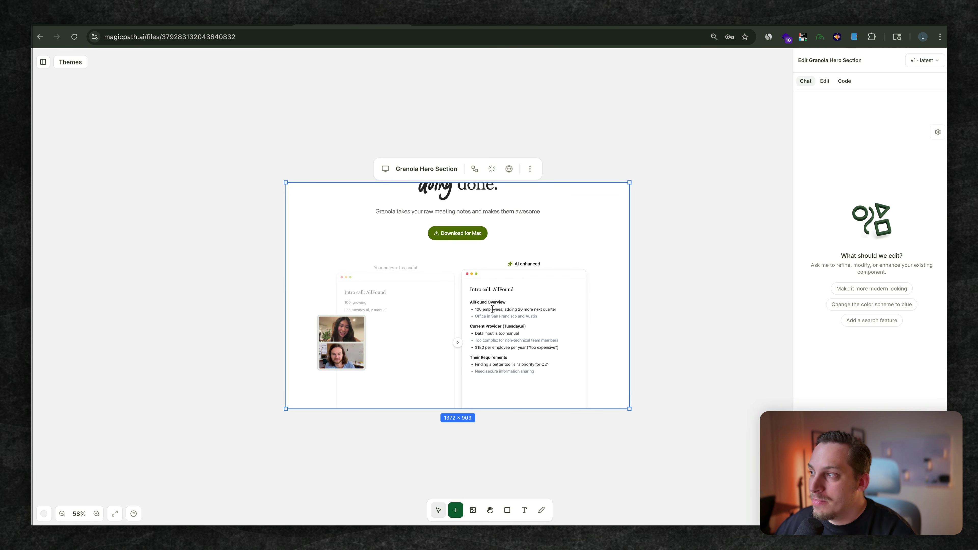
{"action": "scroll", "coordinate": [425, 334], "scroll_direction": "up", "scroll_amount": 5}
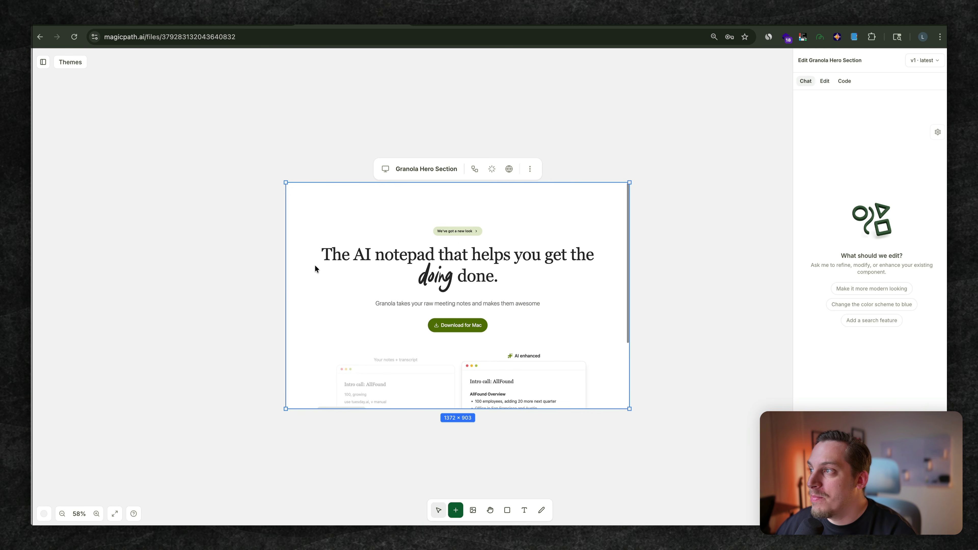
{"action": "left_click_drag", "start_coordinate": [454, 279], "coordinate": [427, 276]}
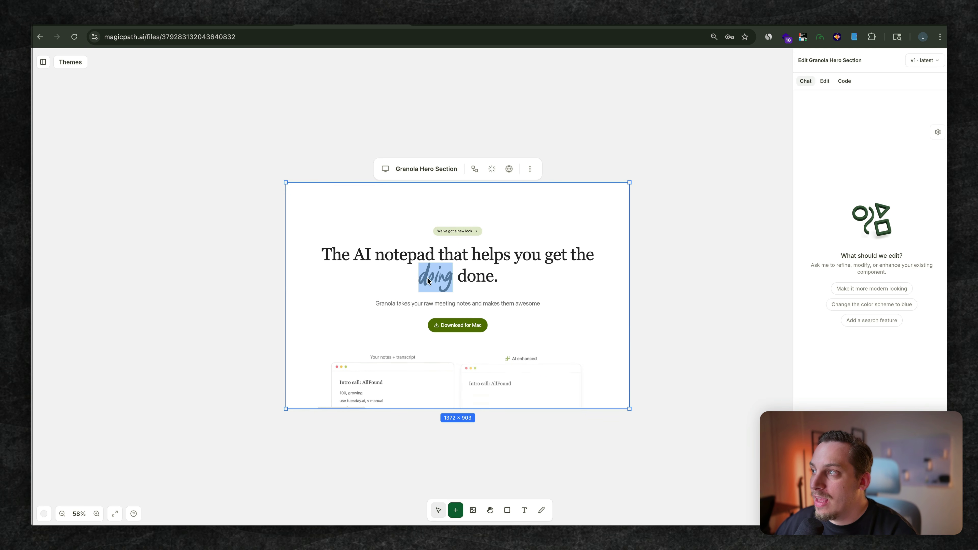
{"action": "left_click", "coordinate": [416, 279]}
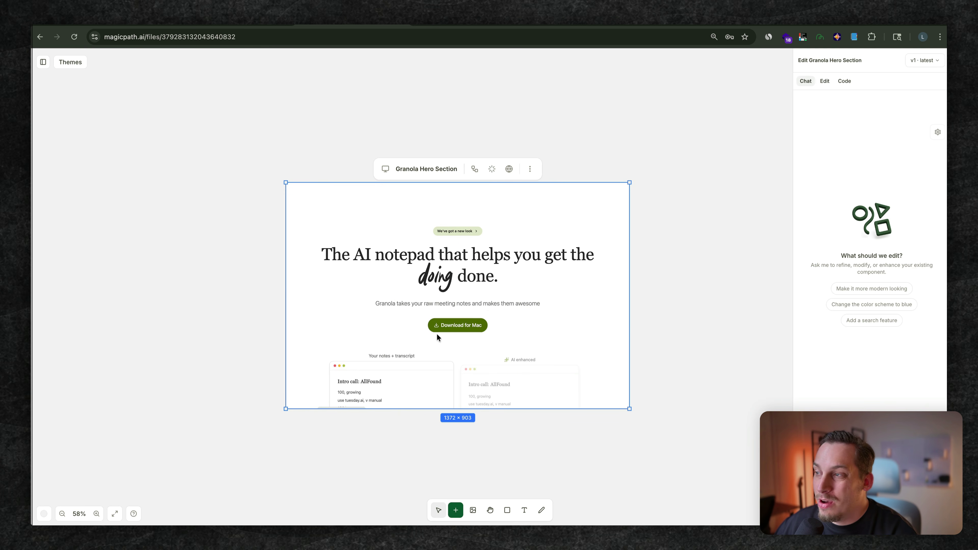
{"action": "left_click", "coordinate": [168, 292]}
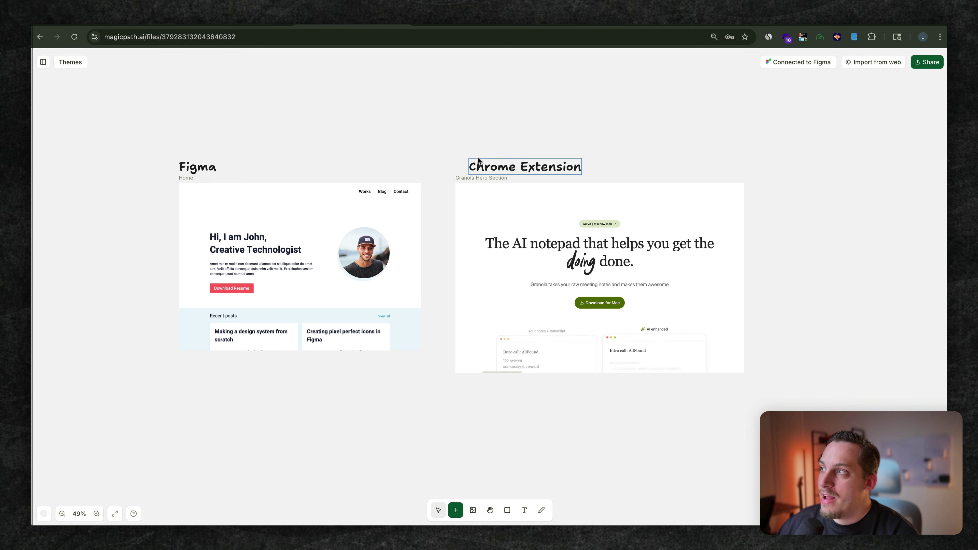
Align the Chrome Extension label with the Granola section's edge, and start a mix of the Home and Granola Hero Section components.
{"action": "left_click_drag", "start_coordinate": [480, 160], "coordinate": [467, 160]}
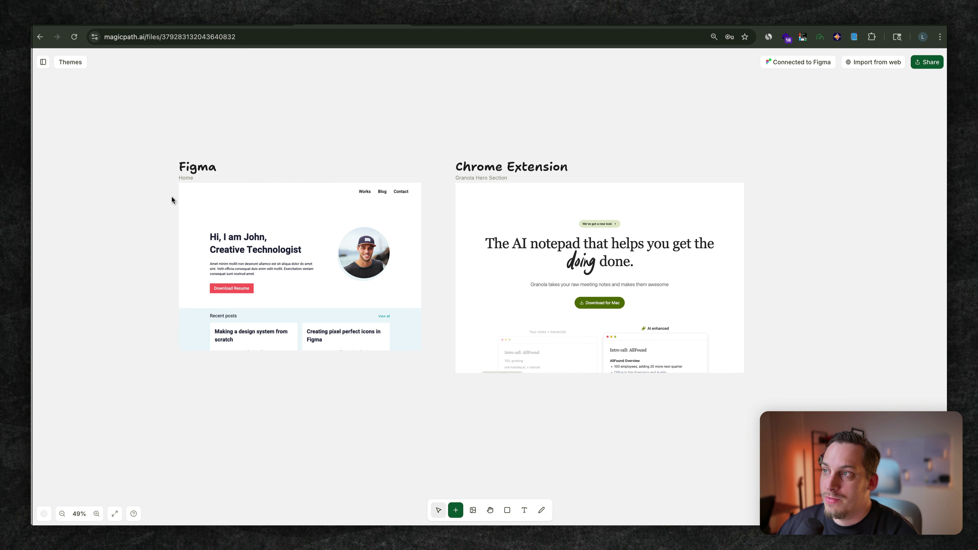
{"action": "left_click_drag", "start_coordinate": [172, 178], "coordinate": [559, 351]}
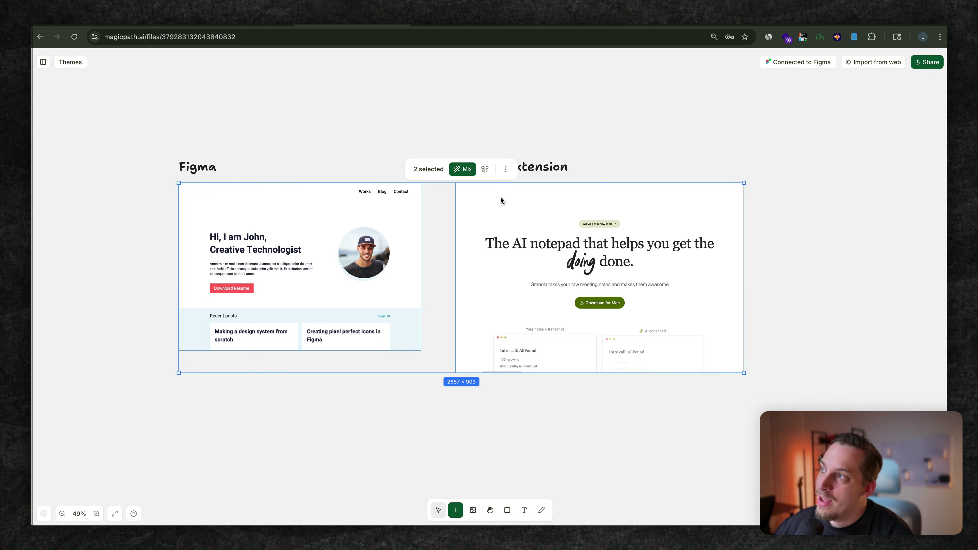
{"action": "left_click", "coordinate": [461, 172]}
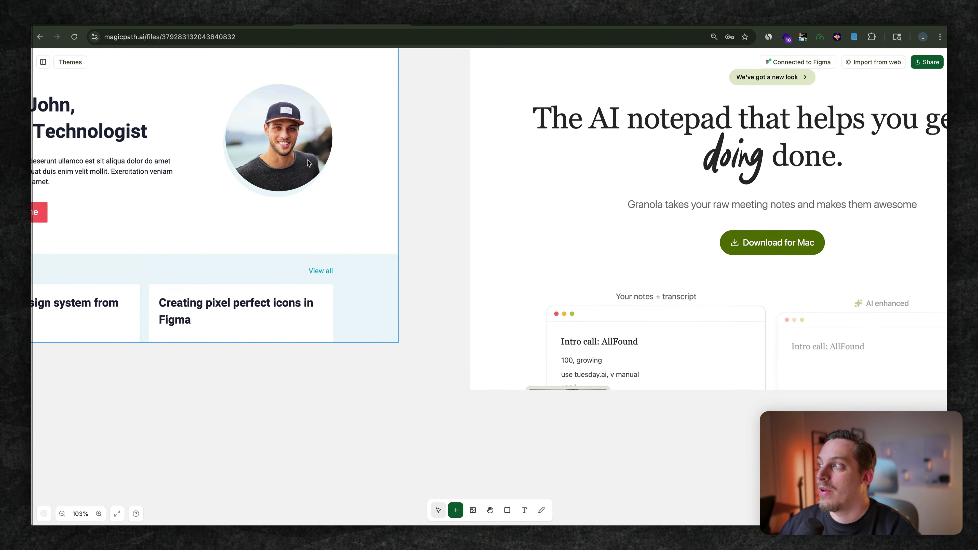
Compare the source designs with the mixed Home with Granola Theme page and review that page down to its footer.
{"action": "scroll", "coordinate": [308, 160], "scroll_direction": "up", "scroll_amount": 5}
{"action": "scroll", "coordinate": [362, 304], "scroll_direction": "left", "scroll_amount": 5}
{"action": "scroll", "coordinate": [362, 304], "scroll_direction": "down", "scroll_amount": 2}
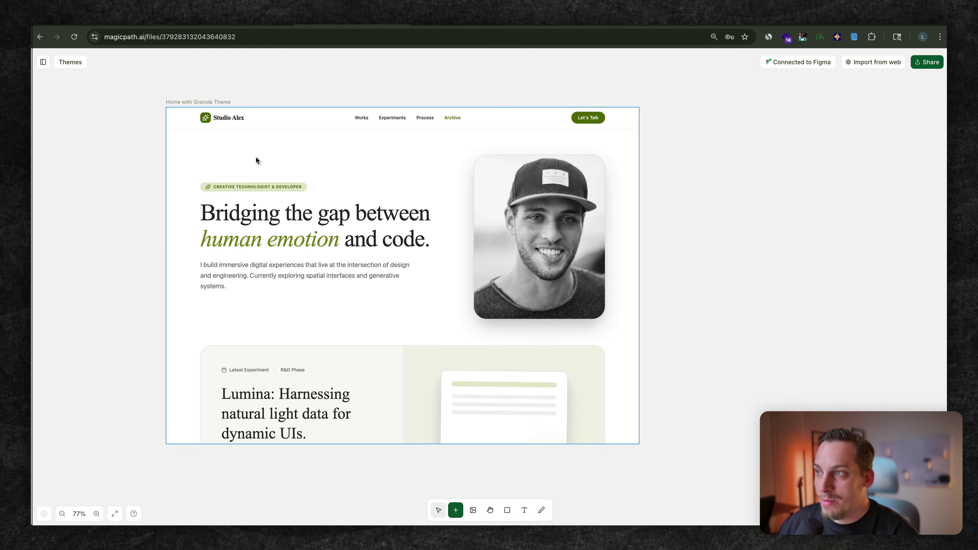
{"action": "scroll", "coordinate": [284, 316], "scroll_direction": "down", "scroll_amount": 3}
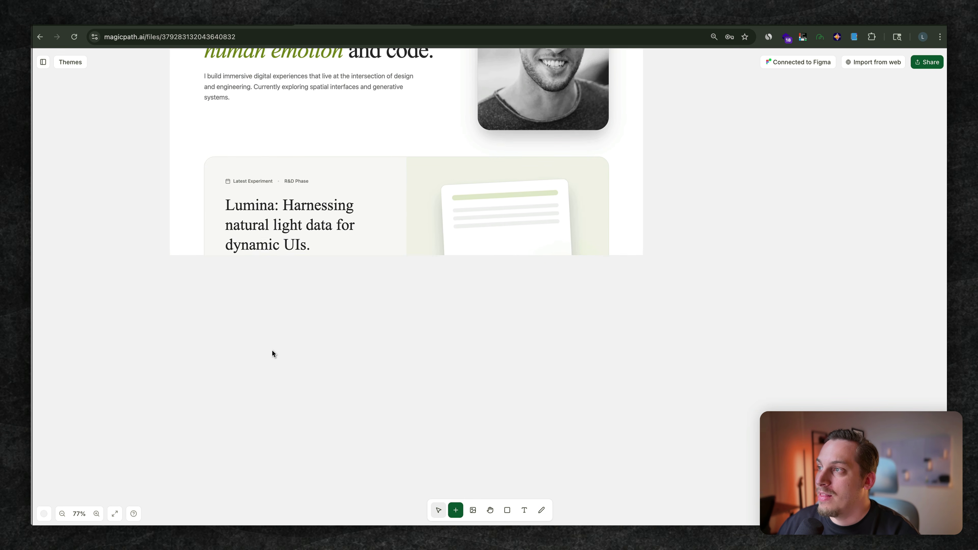
{"action": "scroll", "coordinate": [273, 352], "scroll_direction": "up", "scroll_amount": 4}
{"action": "left_click", "coordinate": [336, 291]}
{"action": "scroll", "coordinate": [338, 287], "scroll_direction": "down", "scroll_amount": 6}
{"action": "scroll", "coordinate": [345, 283], "scroll_direction": "down", "scroll_amount": 5}
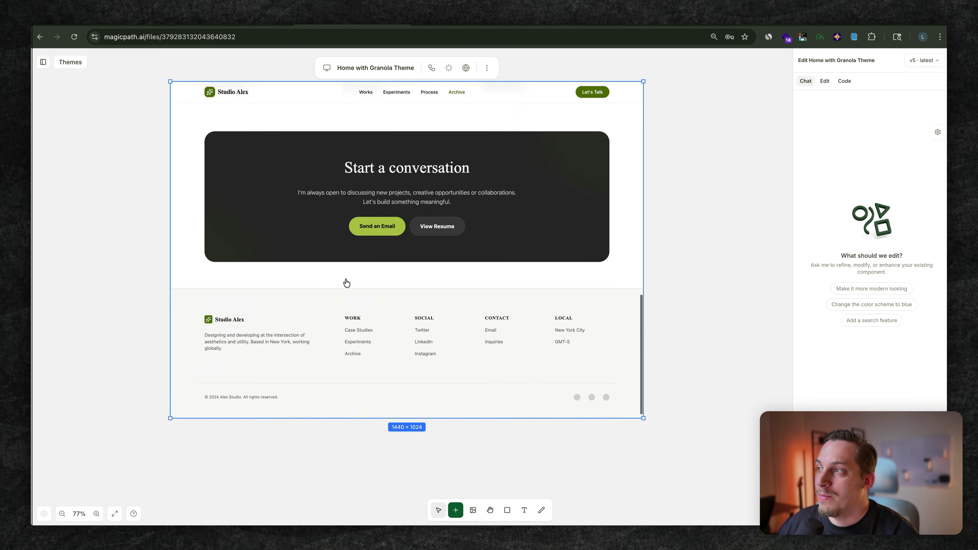
{"action": "scroll", "coordinate": [327, 284], "scroll_direction": "up", "scroll_amount": 4}
{"action": "scroll", "coordinate": [272, 293], "scroll_direction": "down", "scroll_amount": 3}
{"action": "scroll", "coordinate": [269, 305], "scroll_direction": "down", "scroll_amount": 2}
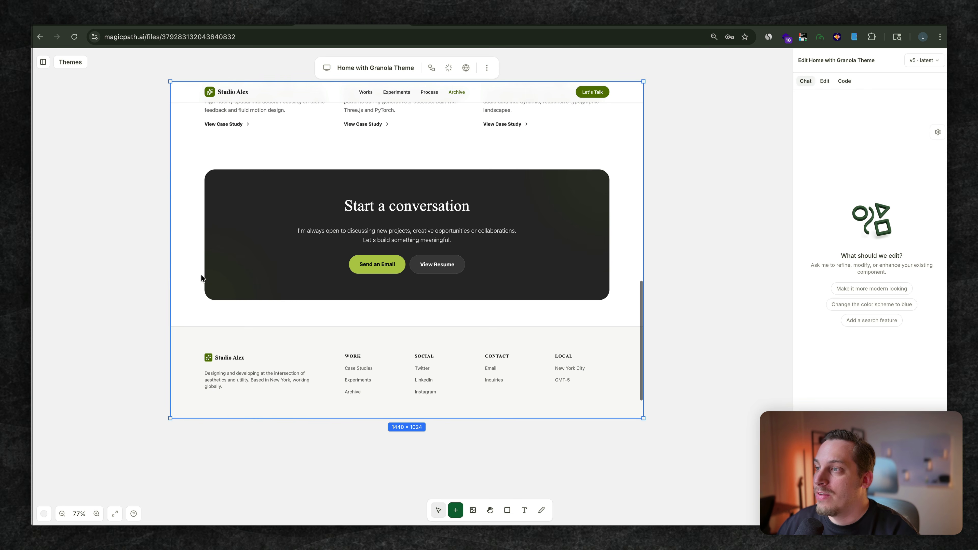
Examine the project cards, the Lumina feature block and the contact section of the mixed page.
{"action": "scroll", "coordinate": [126, 273], "scroll_direction": "up", "scroll_amount": 3}
{"action": "scroll", "coordinate": [193, 273], "scroll_direction": "up", "scroll_amount": 4}
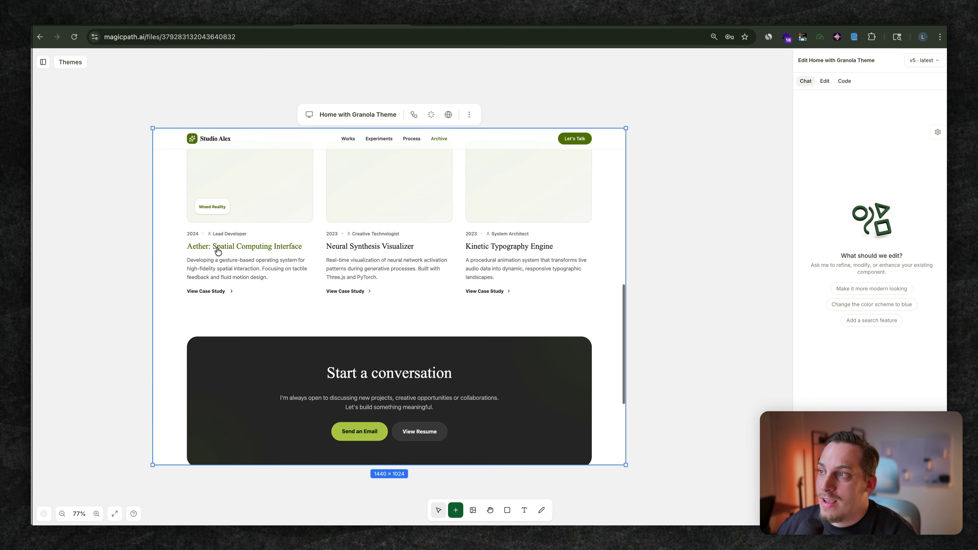
{"action": "scroll", "coordinate": [219, 254], "scroll_direction": "up", "scroll_amount": 5}
{"action": "scroll", "coordinate": [243, 263], "scroll_direction": "down", "scroll_amount": 5}
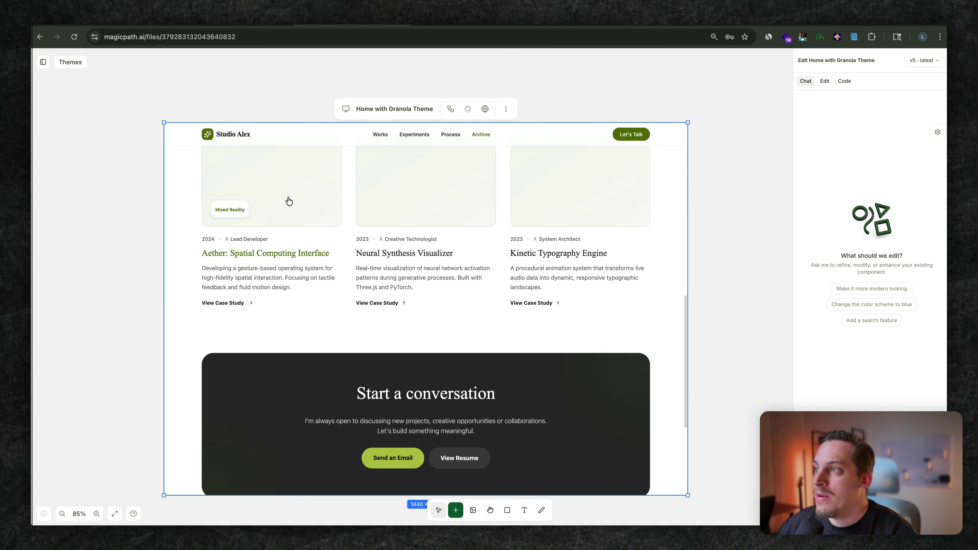
{"action": "scroll", "coordinate": [292, 232], "scroll_direction": "up", "scroll_amount": 3}
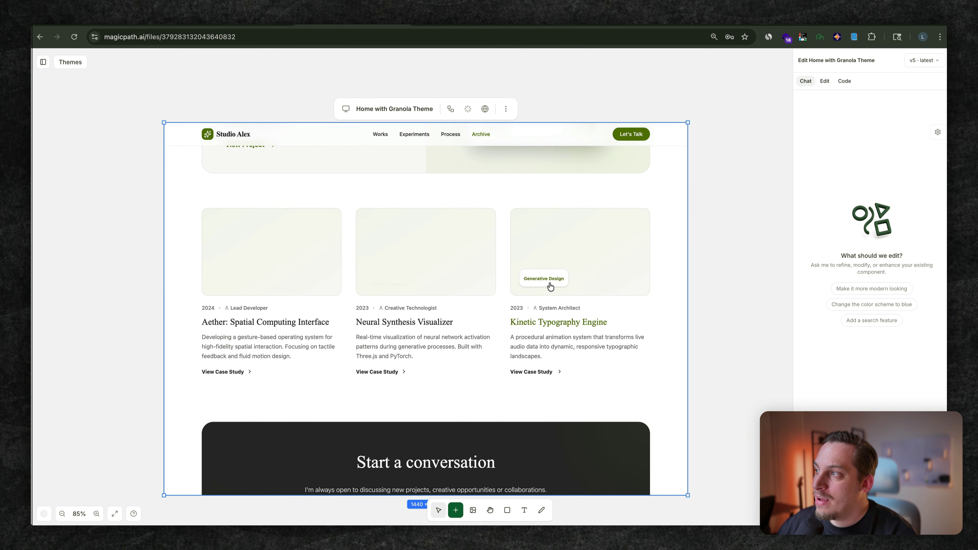
{"action": "scroll", "coordinate": [309, 340], "scroll_direction": "up", "scroll_amount": 4}
{"action": "scroll", "coordinate": [308, 339], "scroll_direction": "up", "scroll_amount": 7}
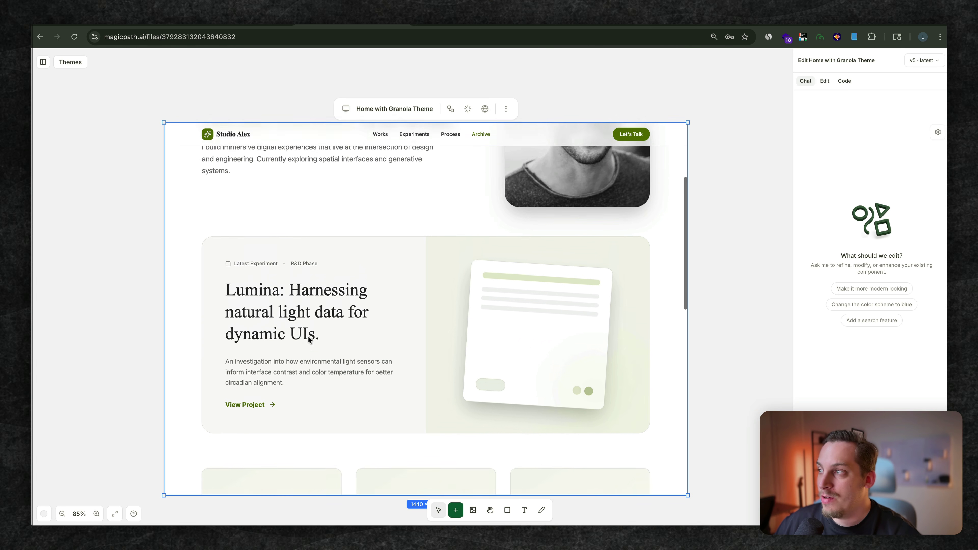
{"action": "scroll", "coordinate": [308, 337], "scroll_direction": "down", "scroll_amount": 9}
{"action": "scroll", "coordinate": [308, 339], "scroll_direction": "down", "scroll_amount": 4}
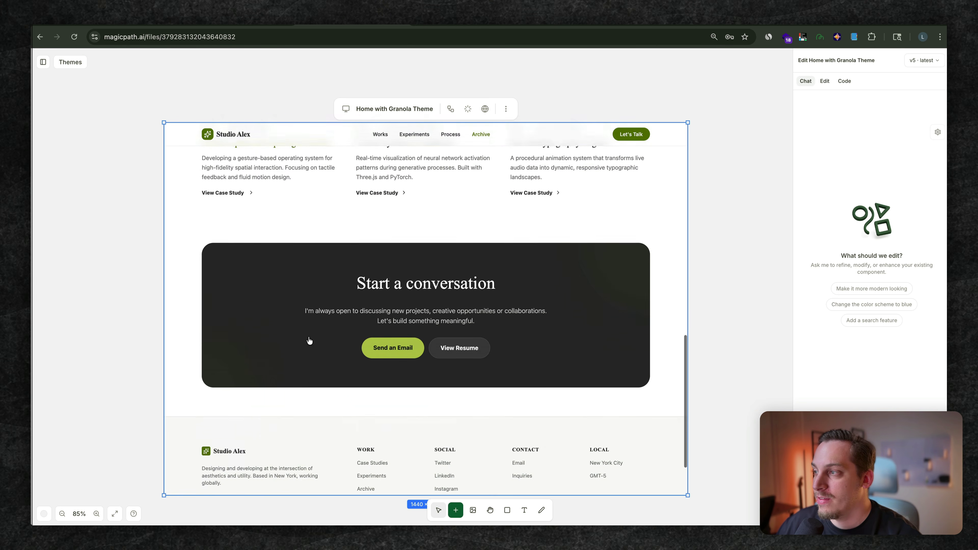
Show the code of Home with Granola Theme and copy its terminal command for opening the project in Cursor.
{"action": "key", "text": "Escape"}
{"action": "left_click", "coordinate": [334, 314]}
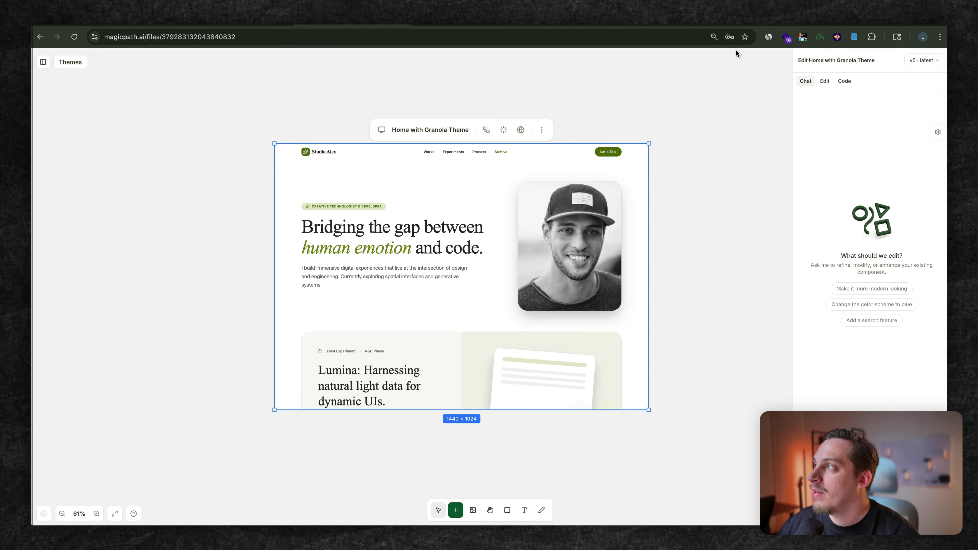
{"action": "left_click", "coordinate": [840, 81]}
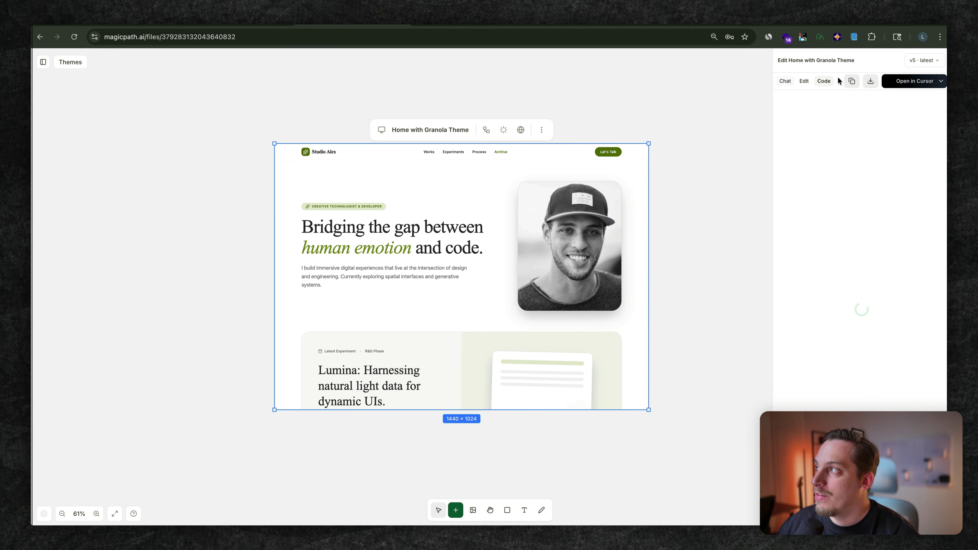
{"action": "left_click", "coordinate": [925, 84]}
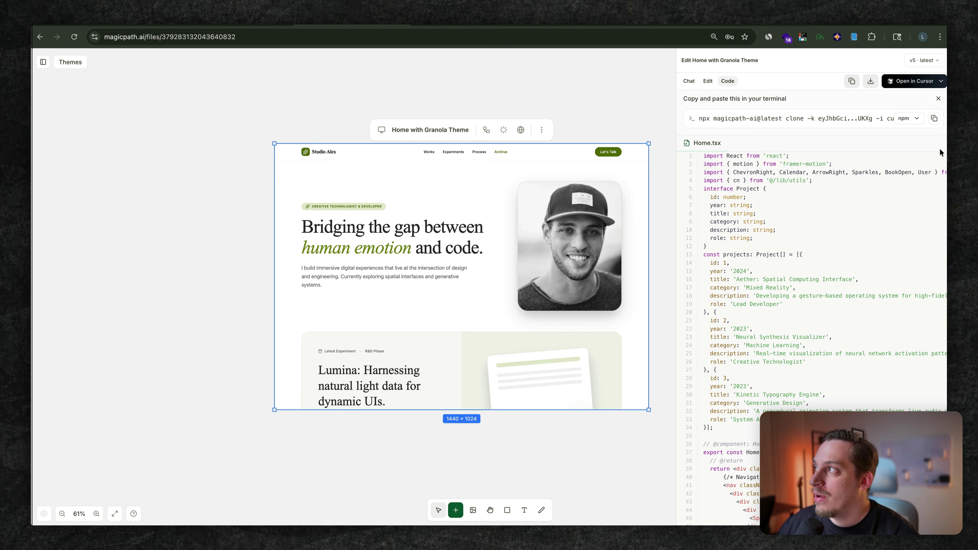
{"action": "left_click", "coordinate": [934, 120]}
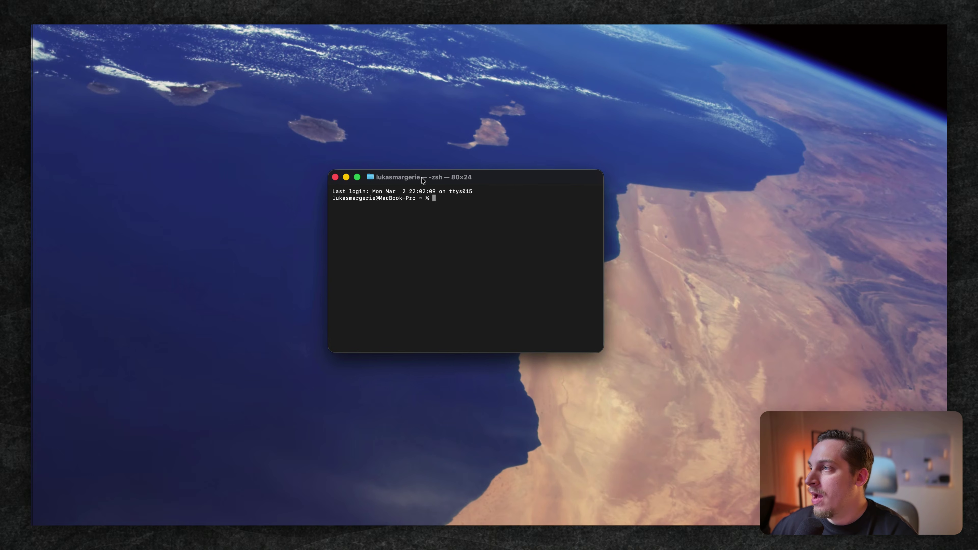
In the terminal, run the copied clone command with its access token, saving the project in Downloads as portfolio-granola.
{"action": "key", "text": "super+v"}
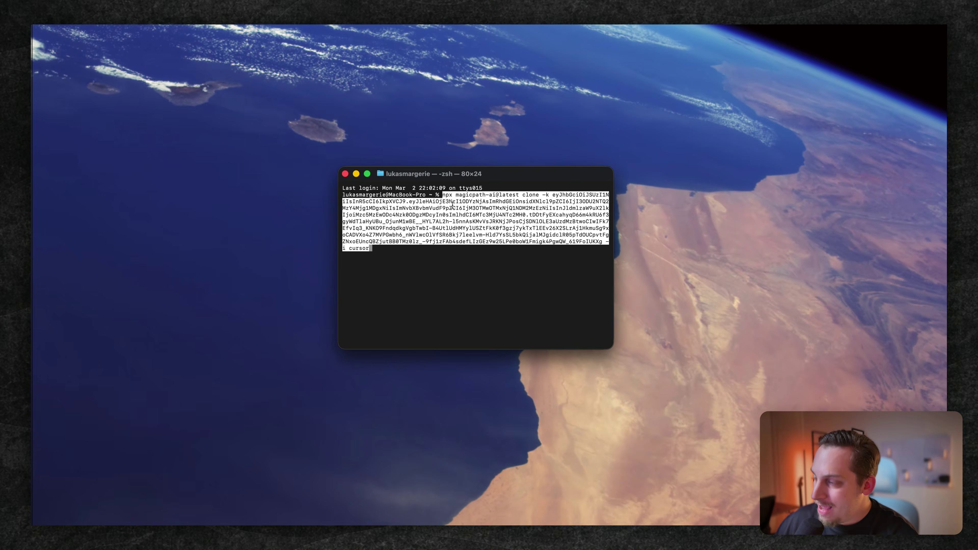
{"action": "key", "text": "Return"}
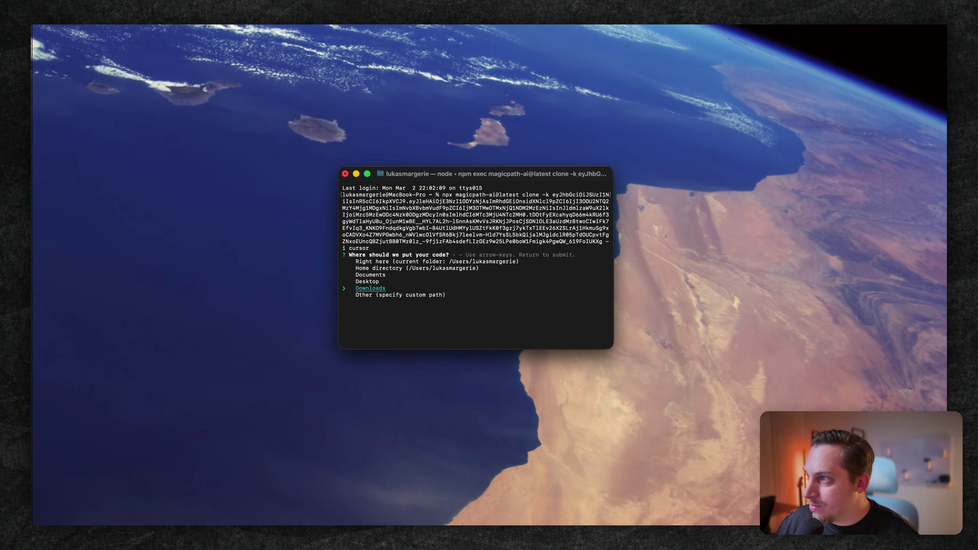
{"action": "key", "text": "Return"}
{"action": "type", "text": "portfolio-granola"}
{"action": "key", "text": "Return"}
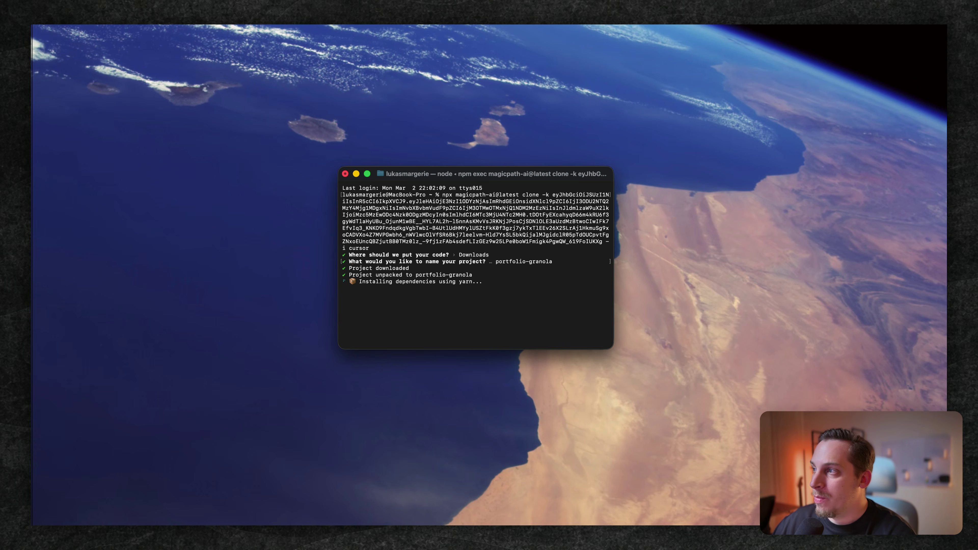
{"action": "key", "text": "Return"}
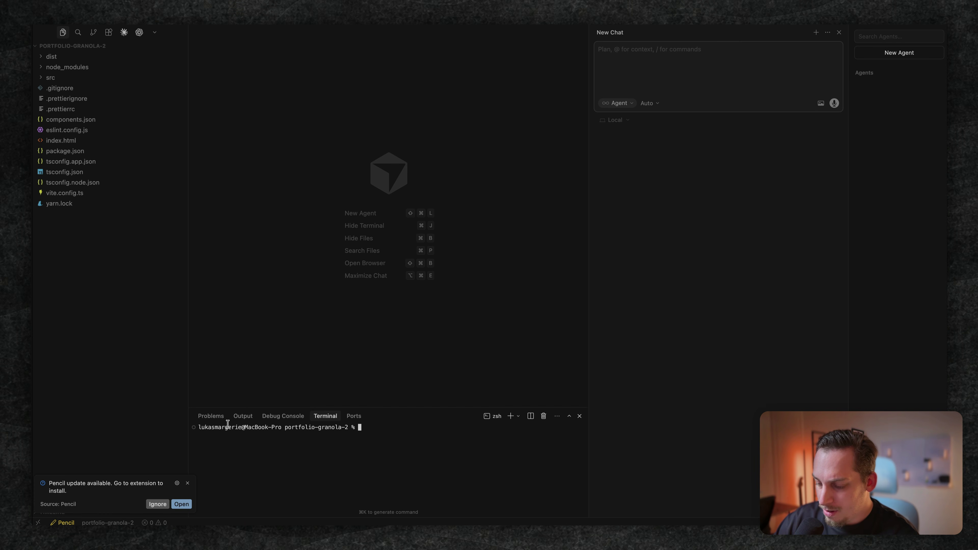
Run yarn dev in Cursor's terminal and view the exported site at localhost:5174 in the browser.
{"action": "type", "text": "ya"}
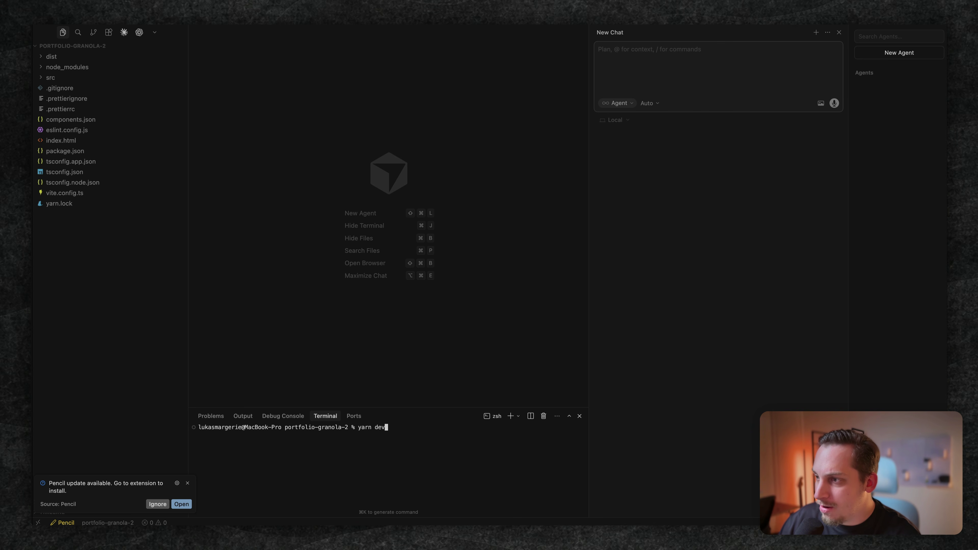
{"action": "type", "text": "rn dev"}
{"action": "key", "text": "Return"}
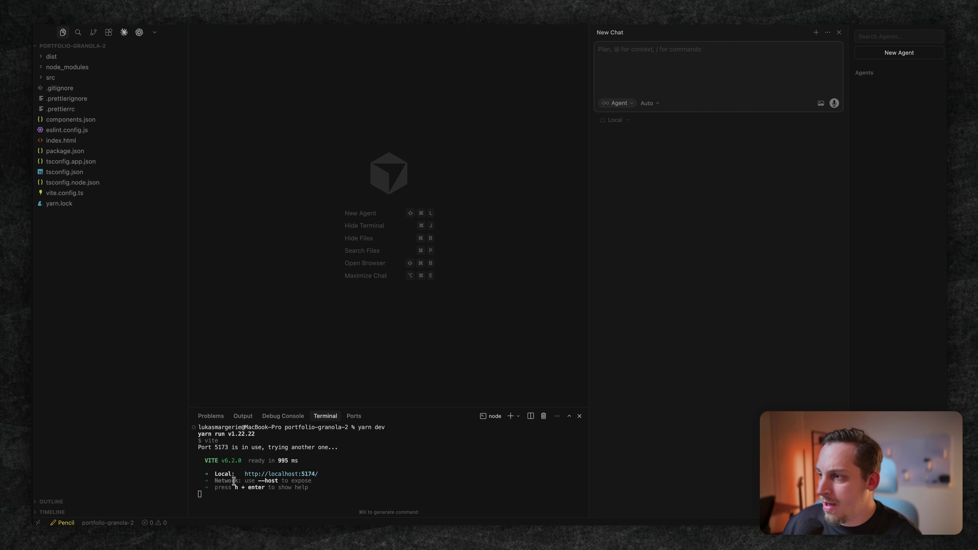
{"action": "left_click", "coordinate": [259, 475], "text": "super"}
{"action": "scroll", "coordinate": [785, 355], "scroll_direction": "down", "scroll_amount": 10}
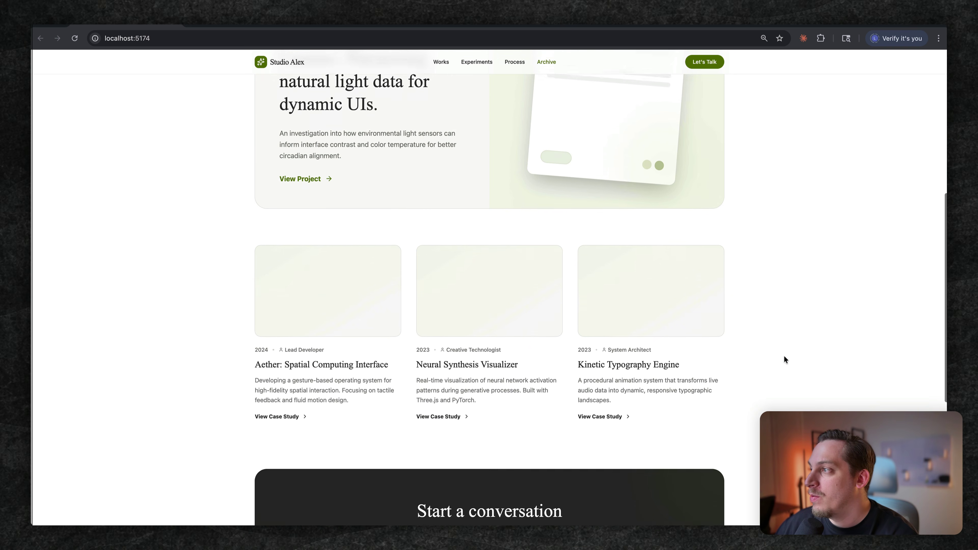
Examine the project cards, the conversation section and the footer of the exported site, returning to the hero section.
{"action": "scroll", "coordinate": [785, 355], "scroll_direction": "down", "scroll_amount": 3}
{"action": "scroll", "coordinate": [616, 133], "scroll_direction": "down", "scroll_amount": 5}
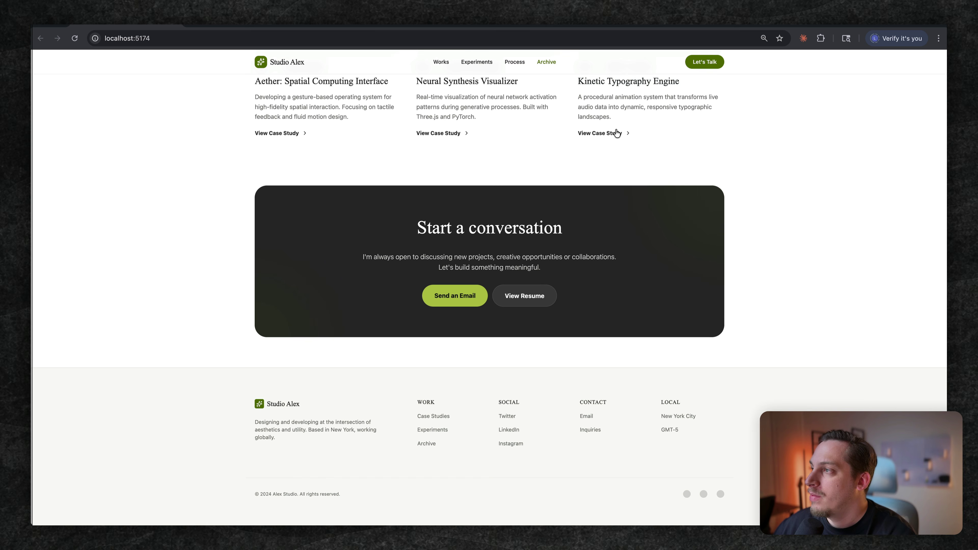
{"action": "scroll", "coordinate": [529, 174], "scroll_direction": "up", "scroll_amount": 15}
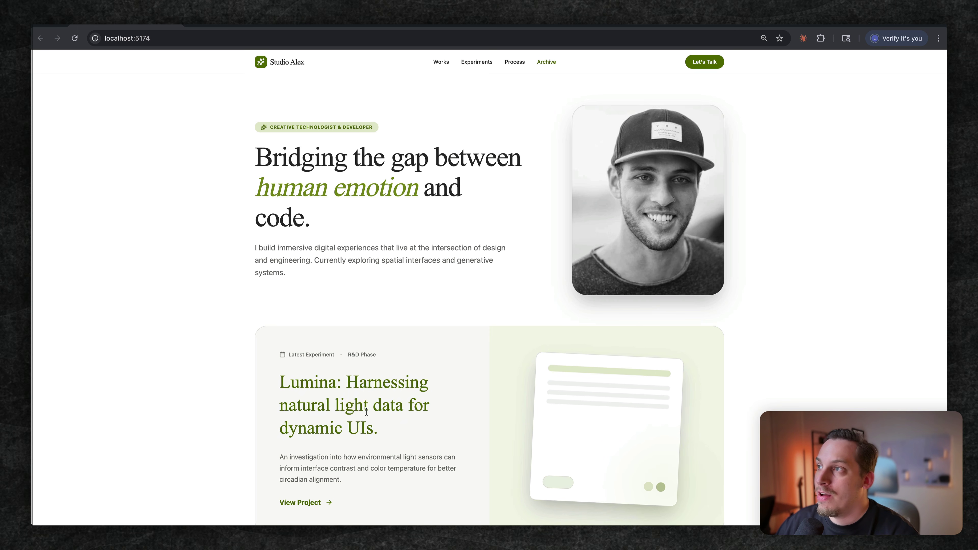
In Cursor, ask Claude Code to make "lets talk" open a new page with a nice little image, intro text and a contact form.
{"action": "key", "text": "super+Tab"}
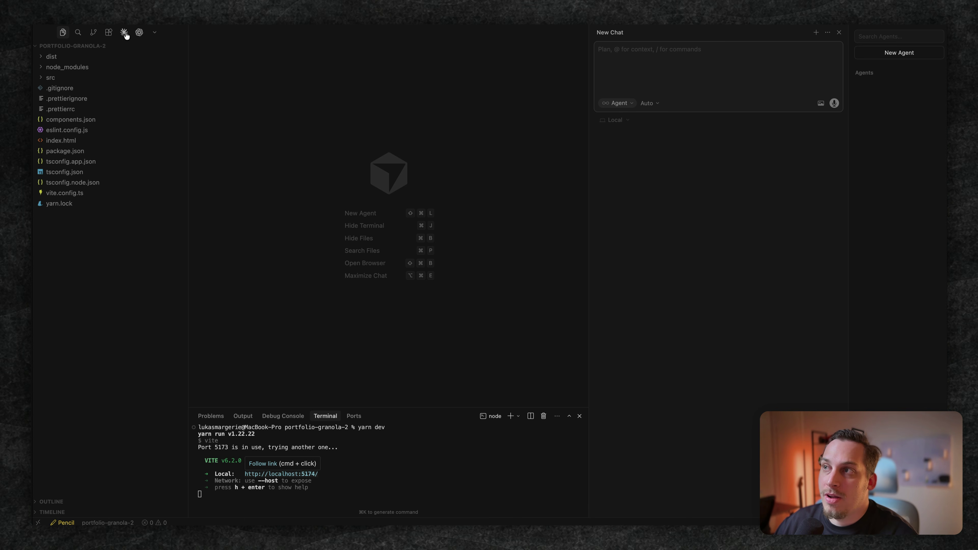
{"action": "left_click", "coordinate": [124, 33]}
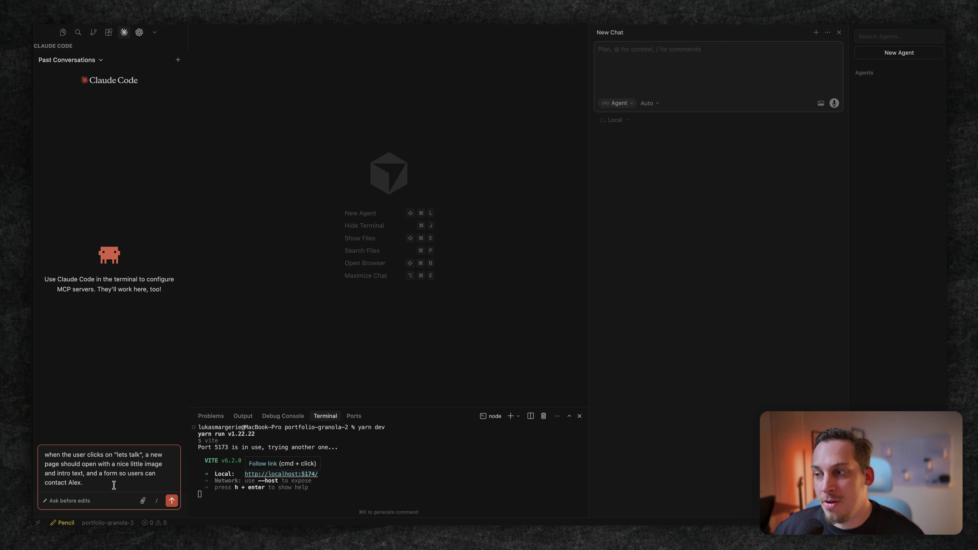
{"action": "left_click", "coordinate": [172, 501]}
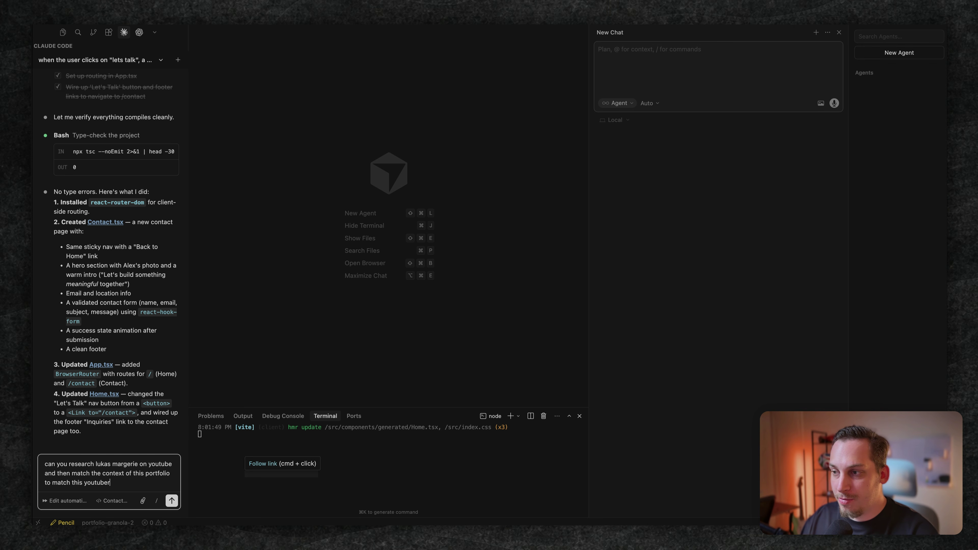
Ask Claude Code to research the named YouTuber and match the portfolio's context to them, allowing its web search.
{"action": "key", "text": "Return"}
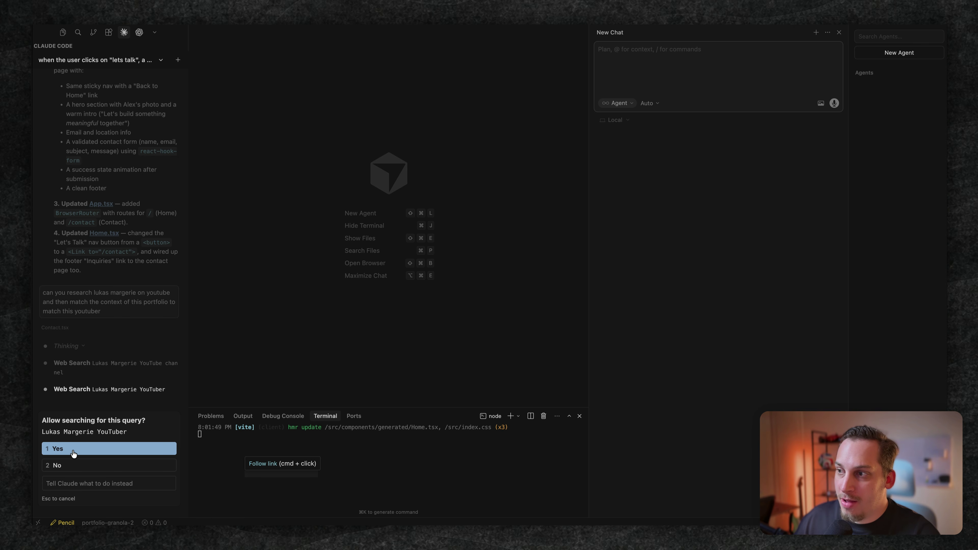
{"action": "left_click", "coordinate": [73, 449]}
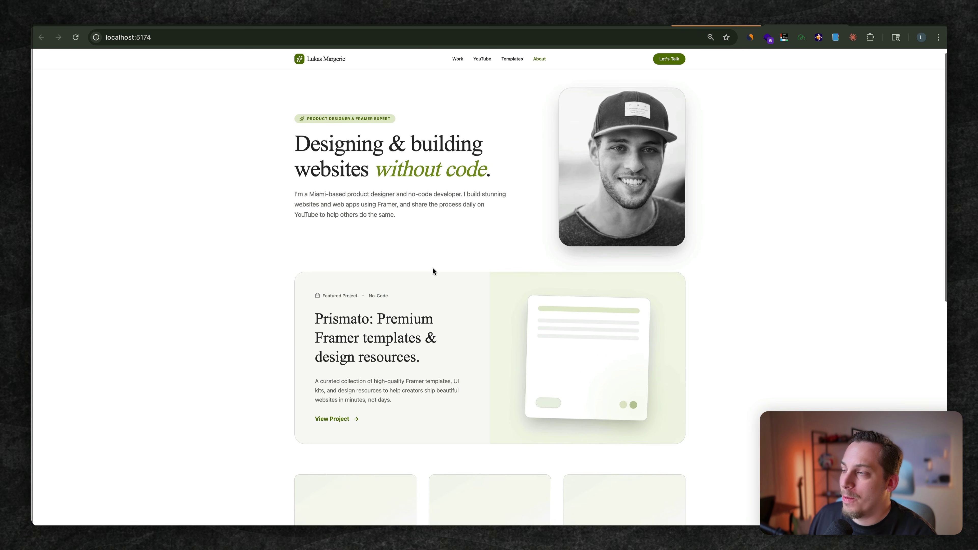
In the browser, review the updated home page's sections and follow Let's Talk to examine the contact page and its message form.
{"action": "scroll", "coordinate": [432, 269], "scroll_direction": "down", "scroll_amount": 5}
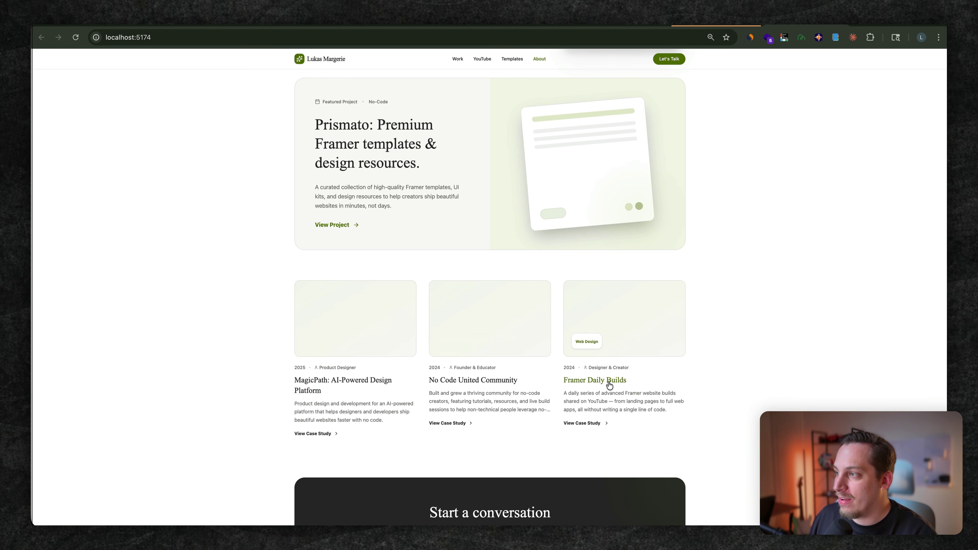
{"action": "scroll", "coordinate": [454, 343], "scroll_direction": "down", "scroll_amount": 5}
{"action": "scroll", "coordinate": [451, 343], "scroll_direction": "up", "scroll_amount": 2}
{"action": "scroll", "coordinate": [450, 343], "scroll_direction": "up", "scroll_amount": 8}
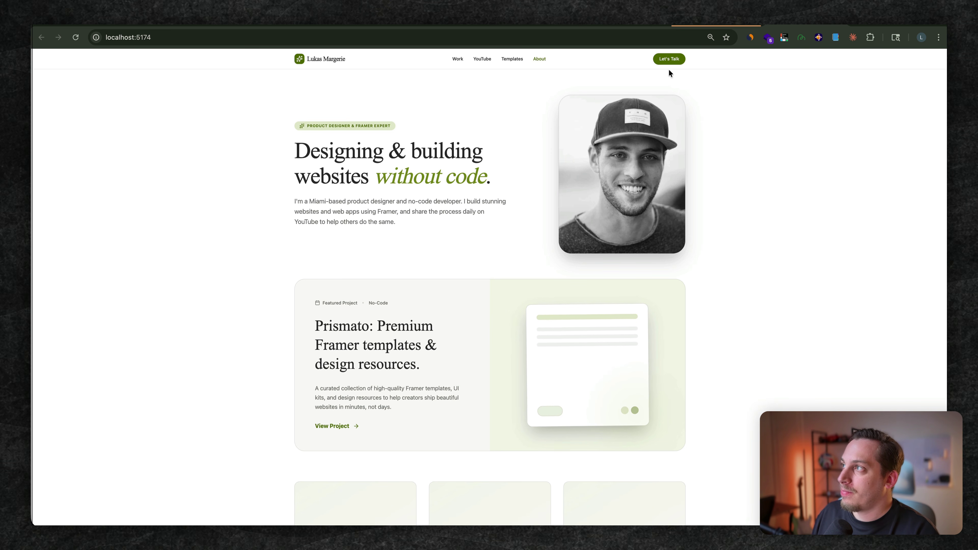
{"action": "left_click", "coordinate": [667, 61]}
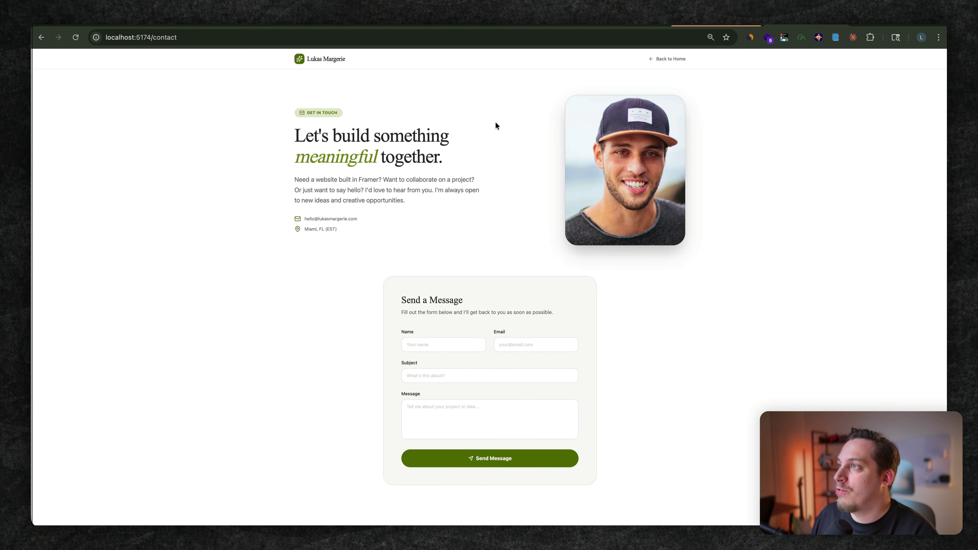
{"action": "scroll", "coordinate": [458, 221], "scroll_direction": "down", "scroll_amount": 3}
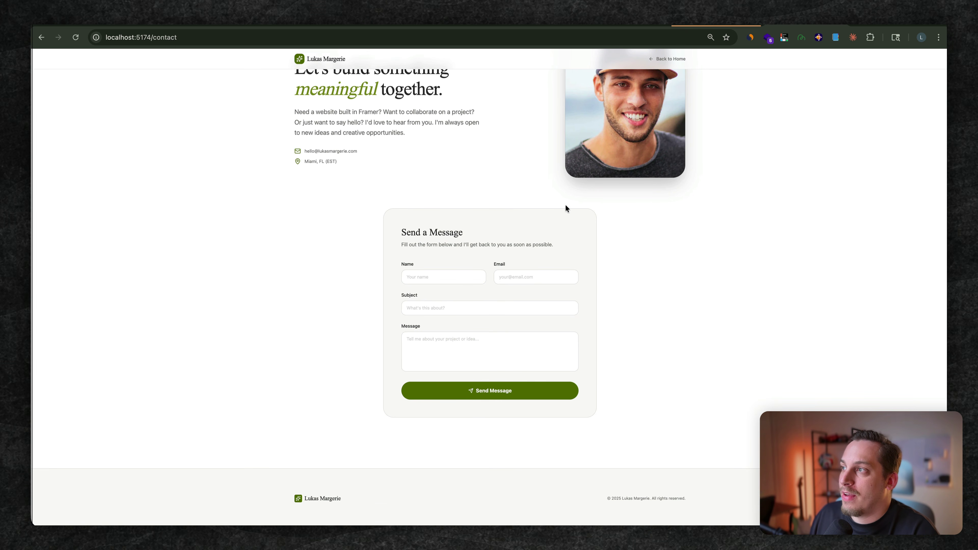
{"action": "key", "text": "super+Tab"}
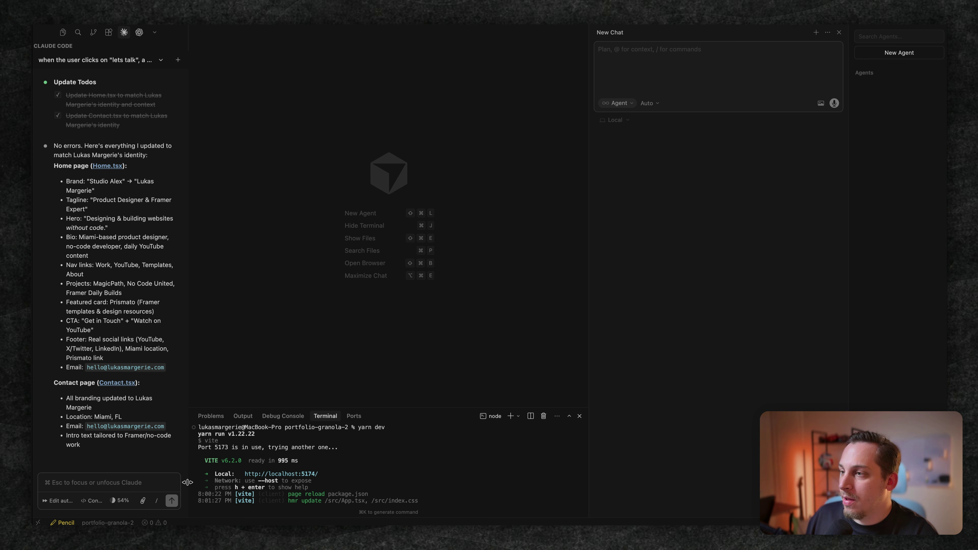
{"action": "left_click", "coordinate": [143, 500]}
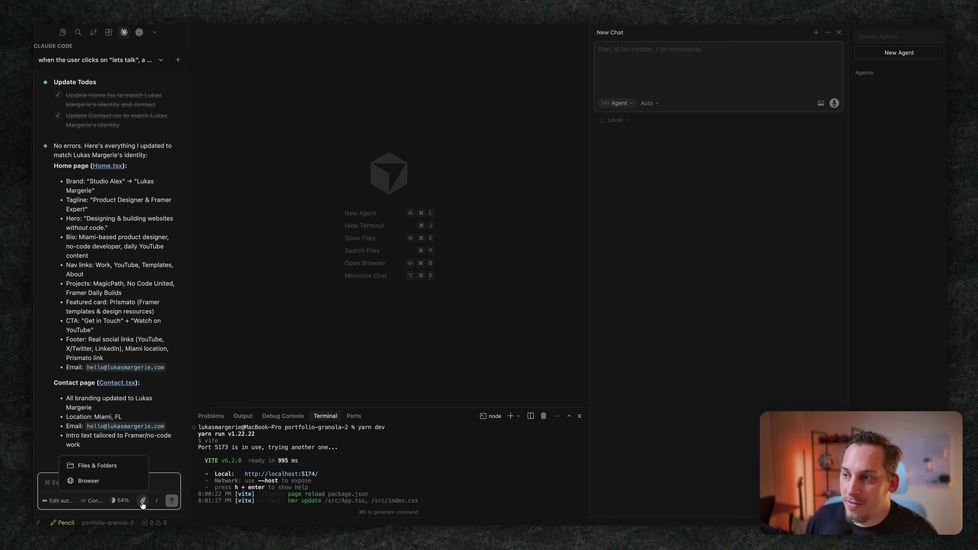
{"action": "left_click", "coordinate": [110, 466]}
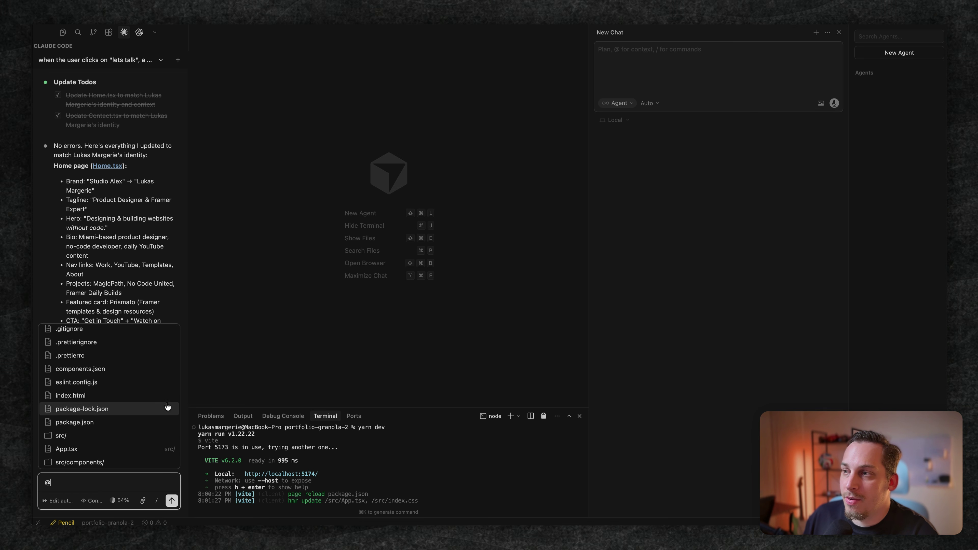
{"action": "key", "text": "Escape"}
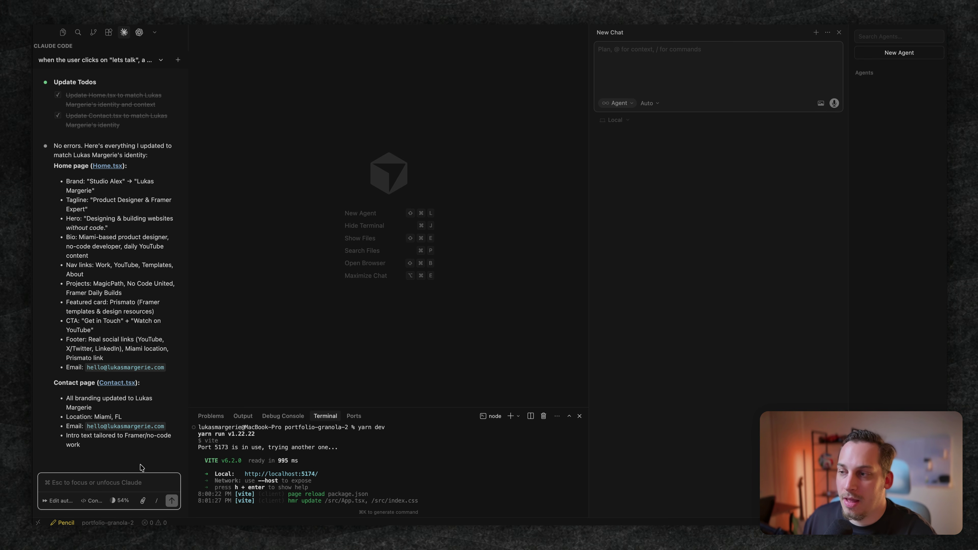